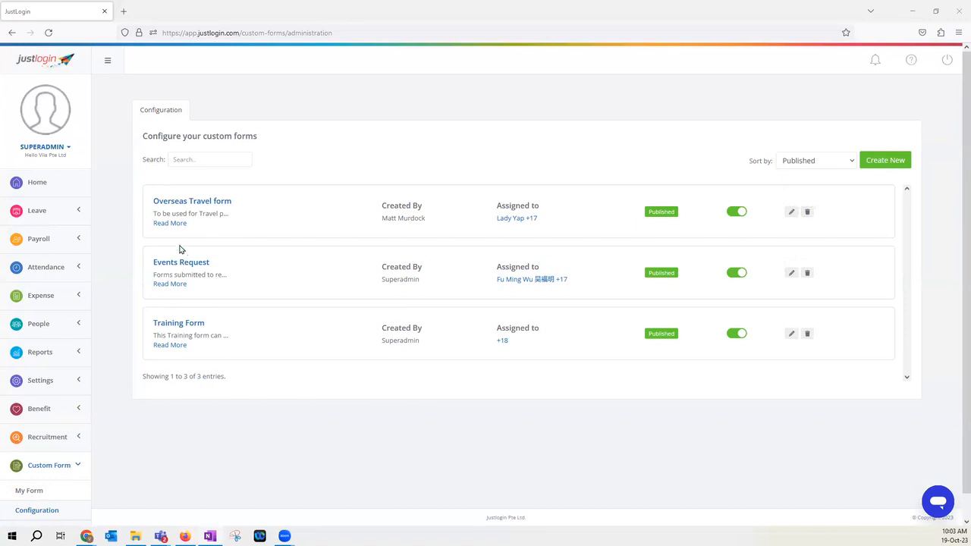
Step: Read the Overseas Travel form's full description and look at its disable confirmation without disabling the form
{"action": "left_click", "coordinate": [172, 224]}
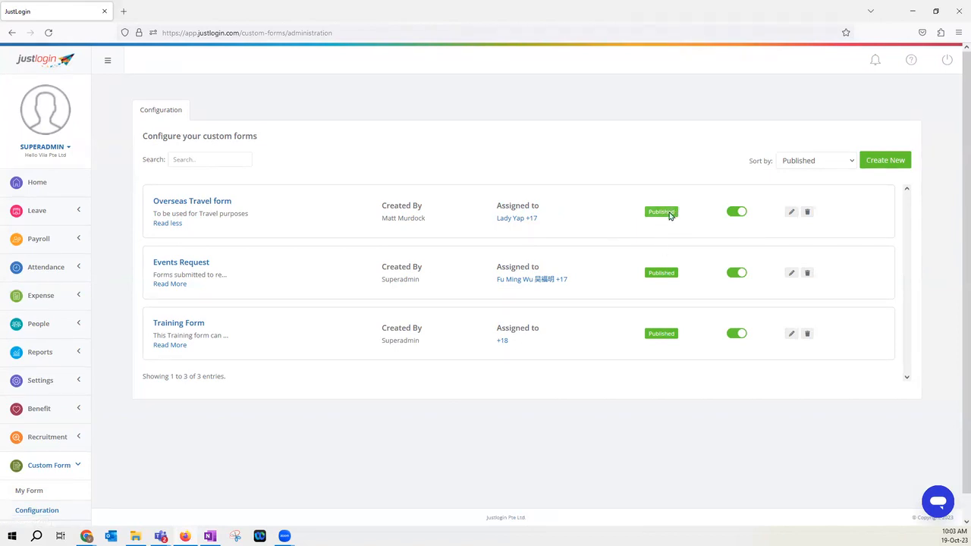
{"action": "left_click", "coordinate": [736, 214]}
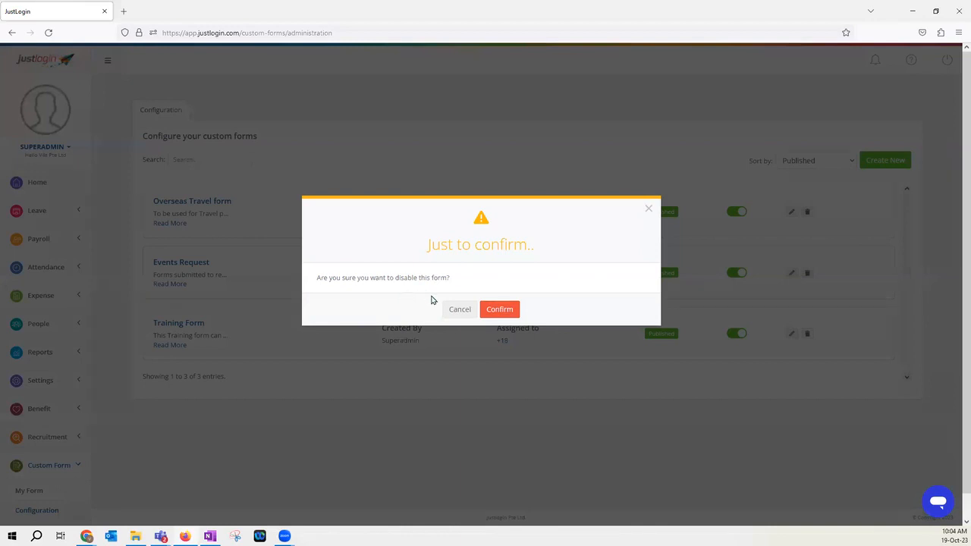
{"action": "left_click", "coordinate": [457, 309]}
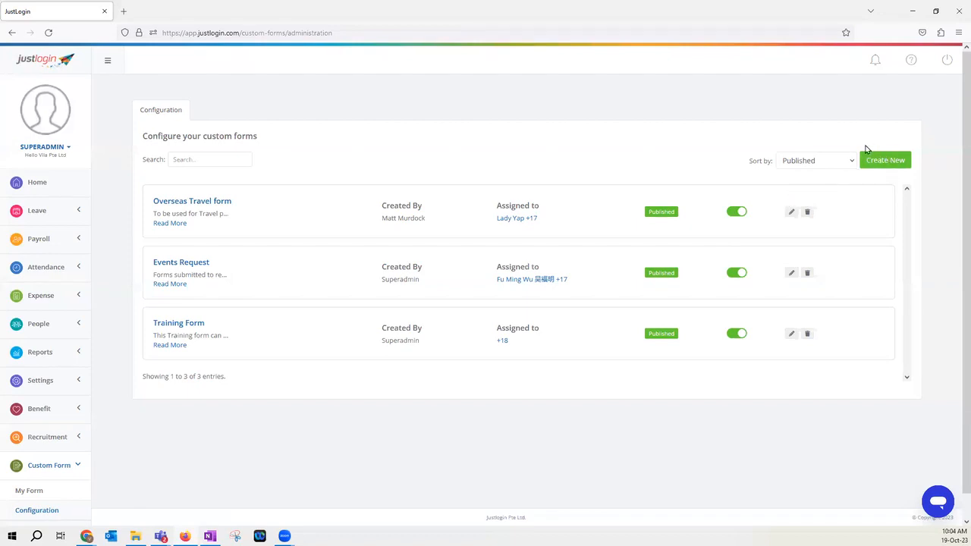
Step: Create custom form "Local Travel Form" described as "All employees planning a business trip to ASEAN countries are required to fill in and submit the local travel form."
{"action": "left_click", "coordinate": [873, 169]}
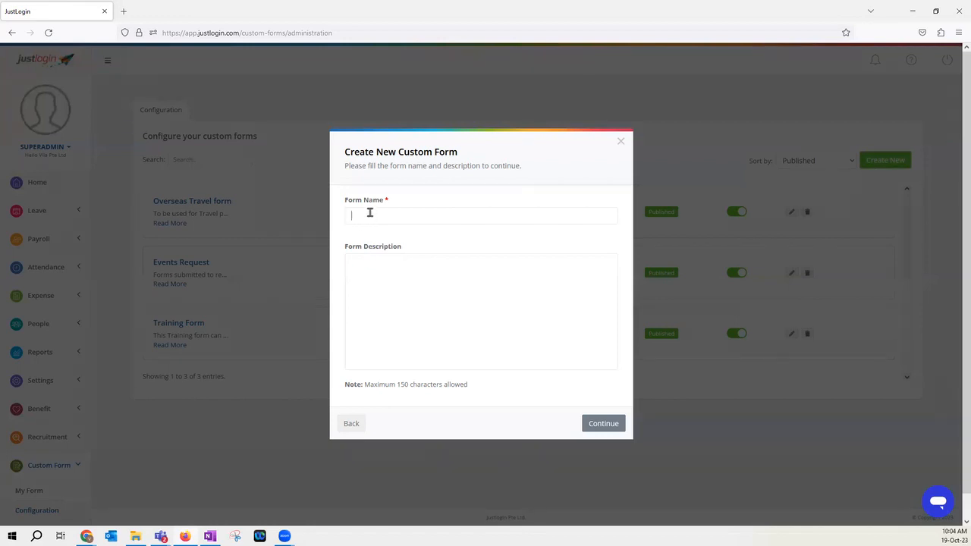
{"action": "type", "text": "Local Travel Form"}
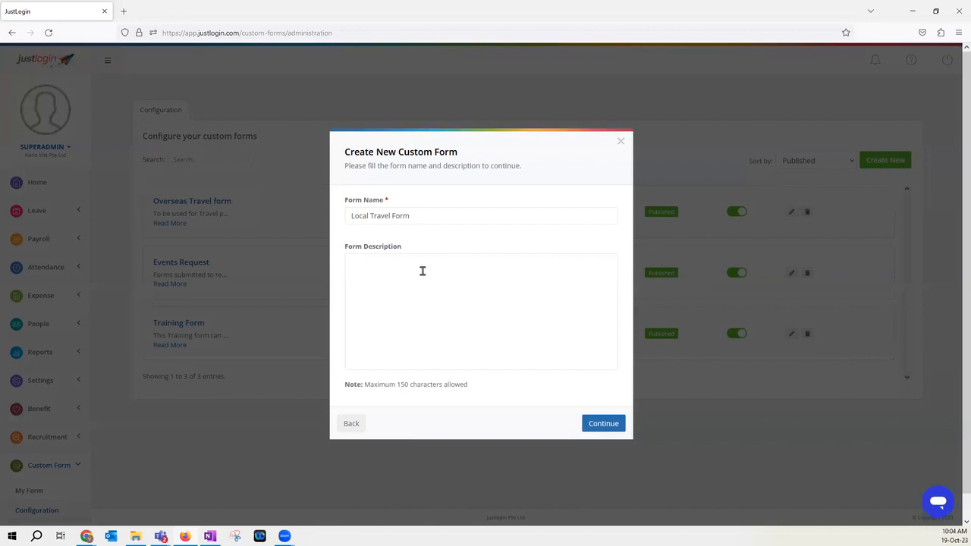
{"action": "type", "text": "employees planning a business trip to ASEAN"}
{"action": "type", "text": "countries are required to fill"}
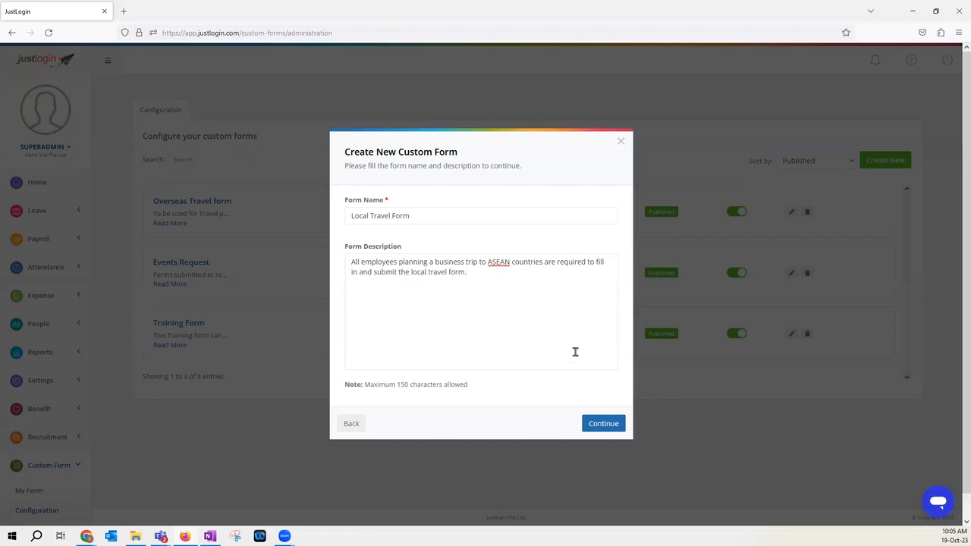
{"action": "left_click", "coordinate": [602, 424]}
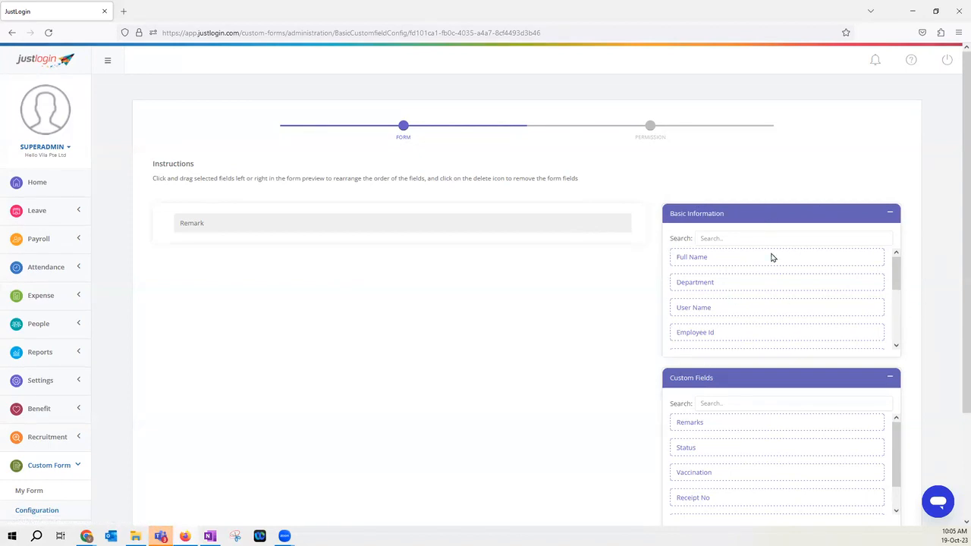
Step: Add the basic information fields Full Name, User Name and Department to the form, in that order above Remark
{"action": "left_click_drag", "start_coordinate": [699, 261], "coordinate": [220, 221]}
{"action": "left_click_drag", "start_coordinate": [721, 282], "coordinate": [258, 254]}
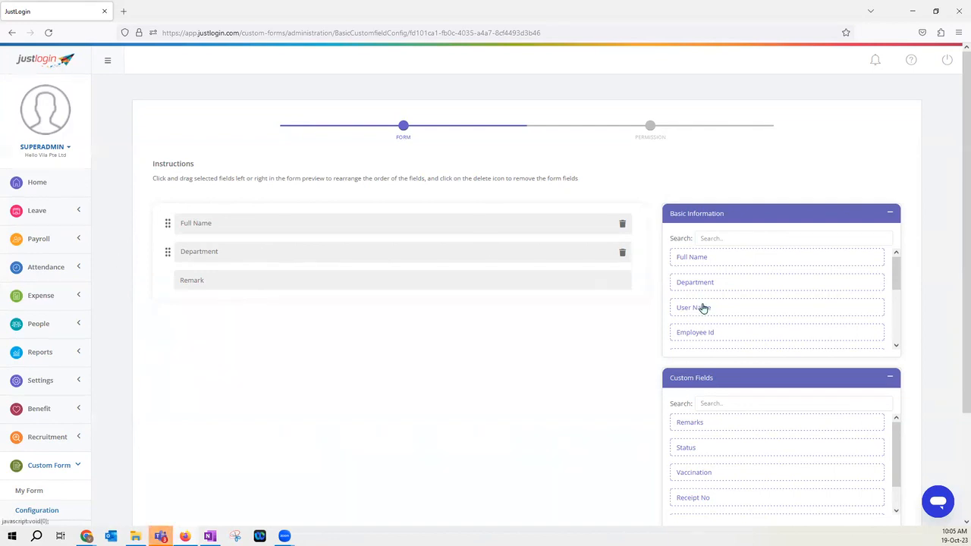
{"action": "left_click_drag", "start_coordinate": [713, 309], "coordinate": [220, 258]}
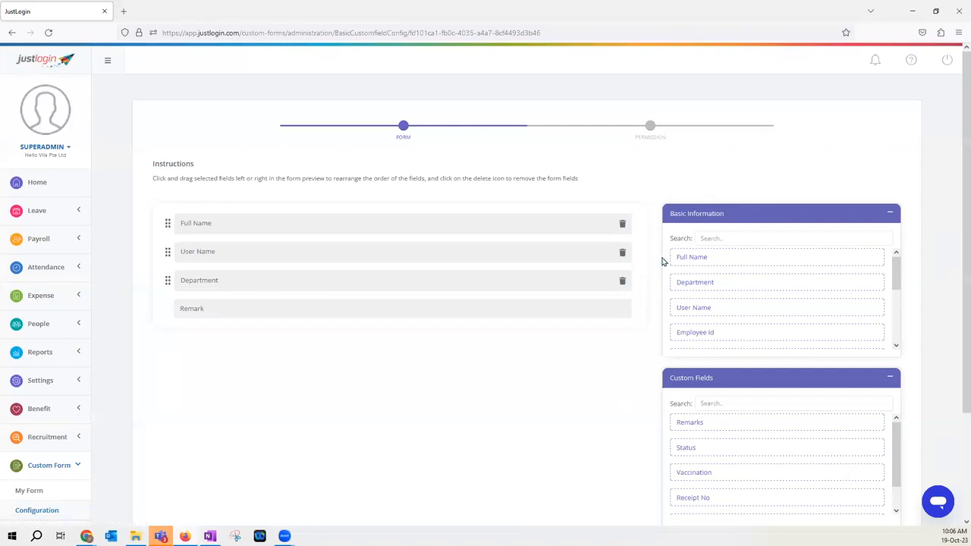
Step: Add the custom fields Vaccination and Purpose of Travel to the form, between Department and Remark
{"action": "scroll", "coordinate": [639, 253], "scroll_direction": "down", "scroll_amount": 1}
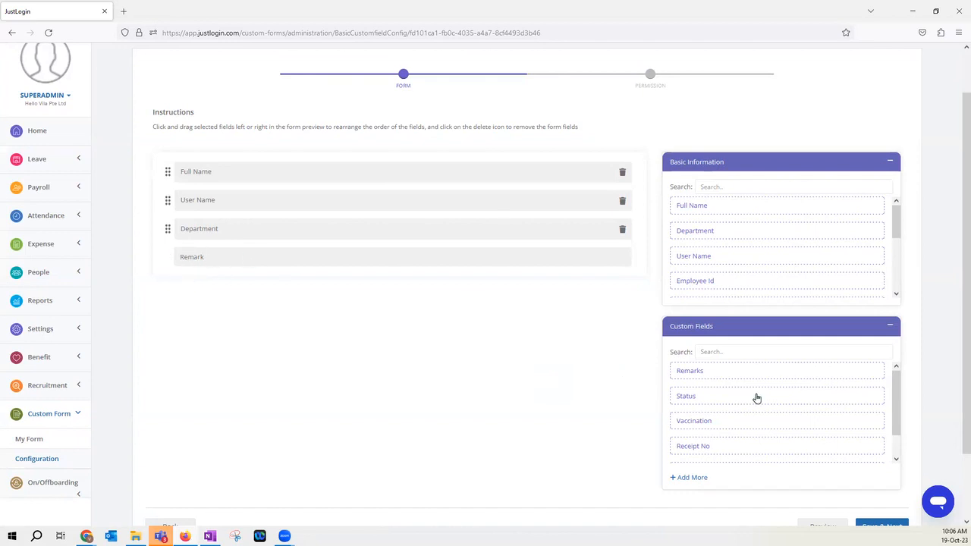
{"action": "scroll", "coordinate": [671, 370], "scroll_direction": "down", "scroll_amount": 2}
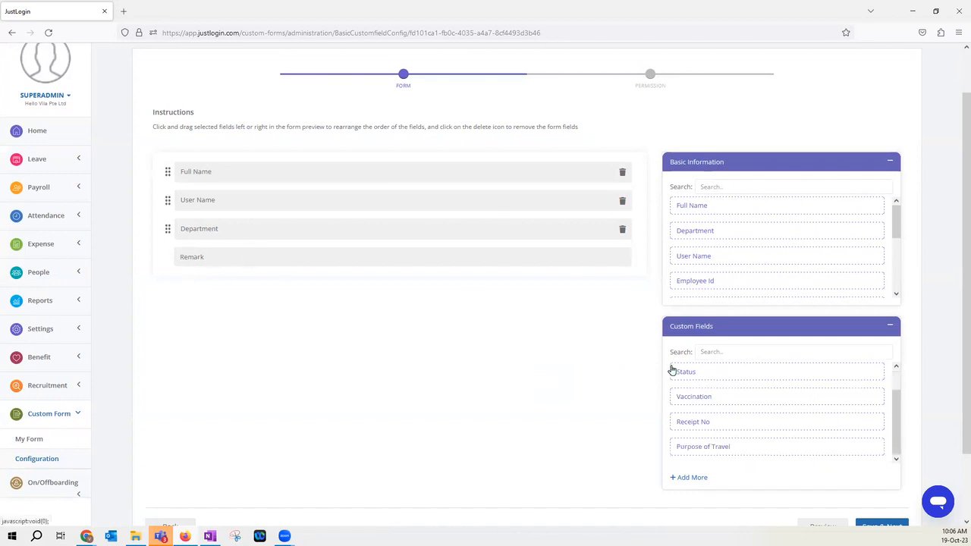
{"action": "scroll", "coordinate": [685, 394], "scroll_direction": "down", "scroll_amount": 2}
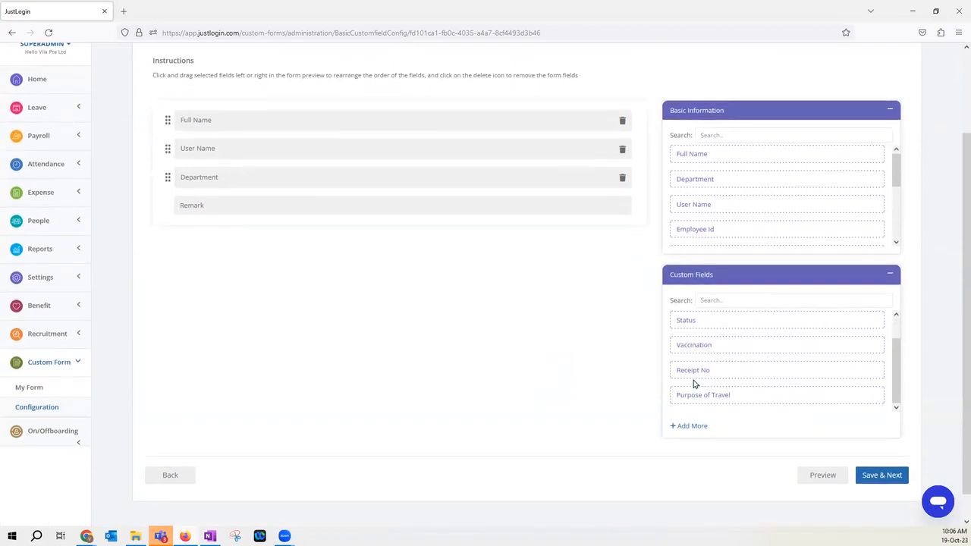
{"action": "scroll", "coordinate": [693, 383], "scroll_direction": "up", "scroll_amount": 1}
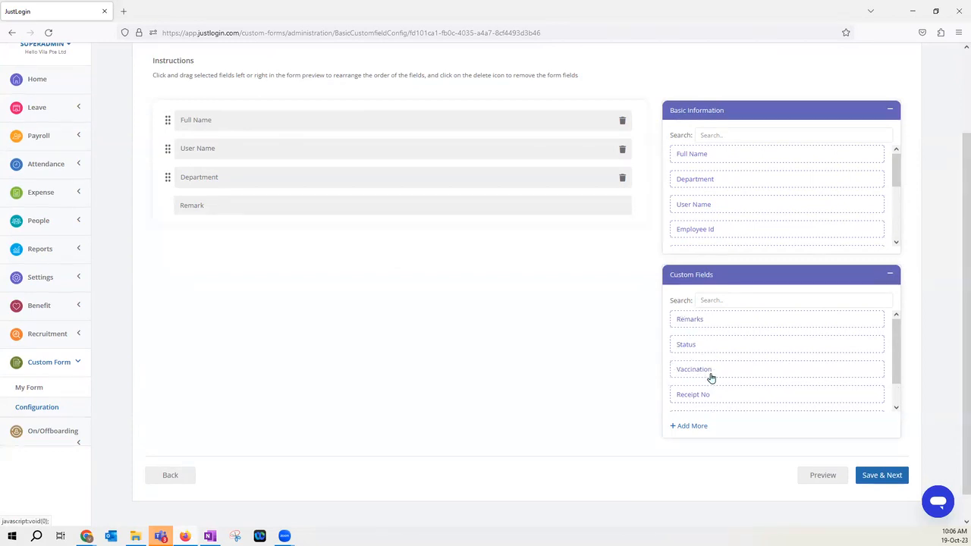
{"action": "left_click_drag", "start_coordinate": [715, 374], "coordinate": [262, 203]}
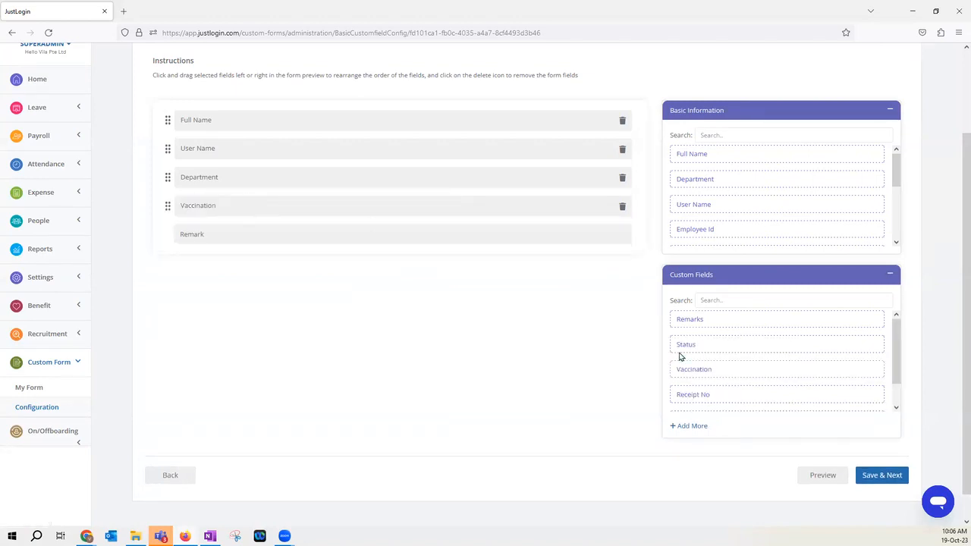
{"action": "scroll", "coordinate": [746, 369], "scroll_direction": "down", "scroll_amount": 1}
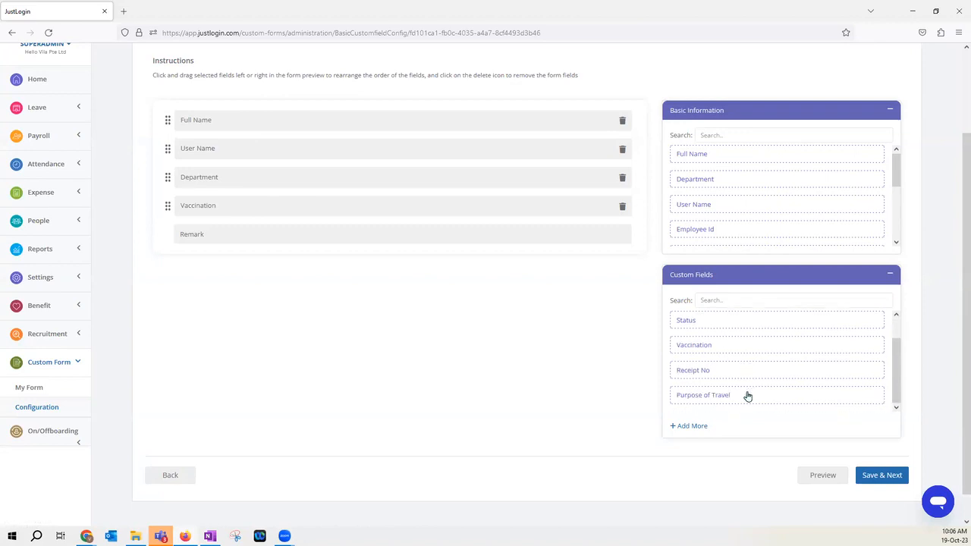
{"action": "left_click_drag", "start_coordinate": [733, 396], "coordinate": [254, 223]}
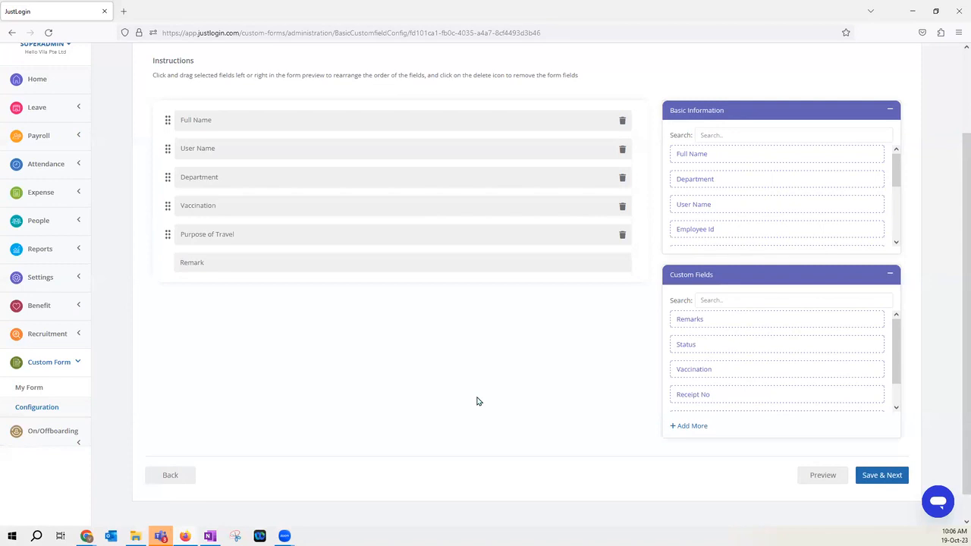
Step: Start a new custom field labelled "Budget required" and mark it as a required field
{"action": "left_click", "coordinate": [687, 428]}
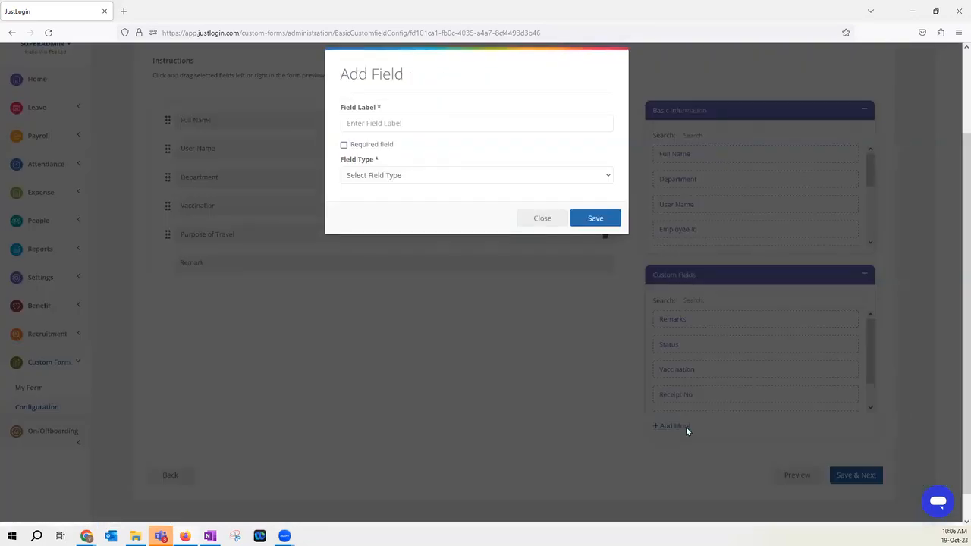
{"action": "scroll", "coordinate": [649, 429], "scroll_direction": "up", "scroll_amount": 1}
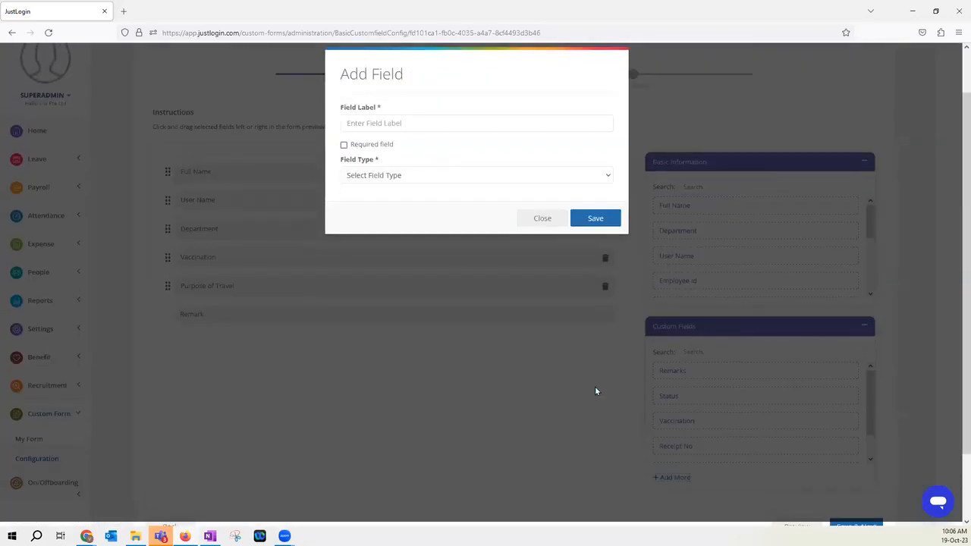
{"action": "left_click", "coordinate": [379, 123]}
{"action": "type", "text": "Budget required"}
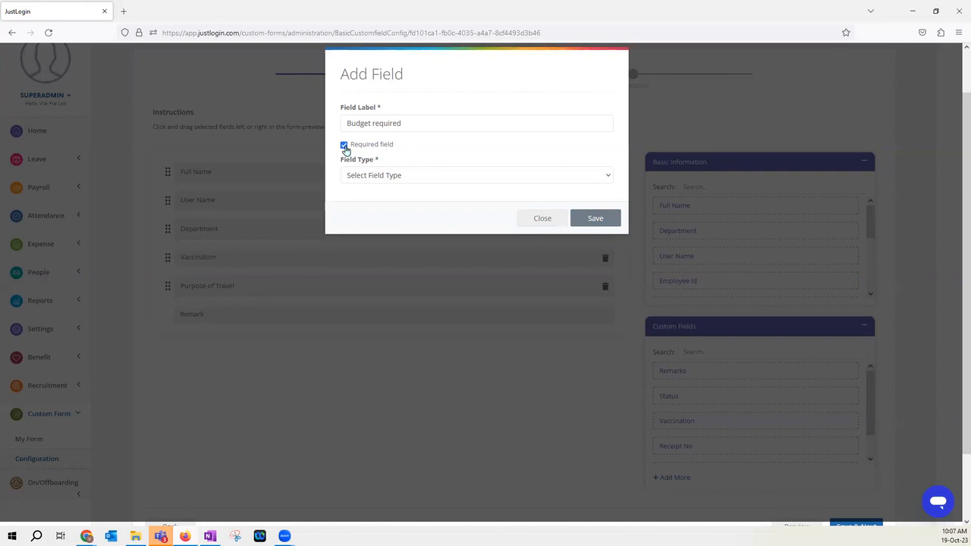
{"action": "left_click", "coordinate": [345, 146]}
{"action": "left_click", "coordinate": [344, 145]}
{"action": "left_click_drag", "start_coordinate": [340, 164], "coordinate": [388, 161]}
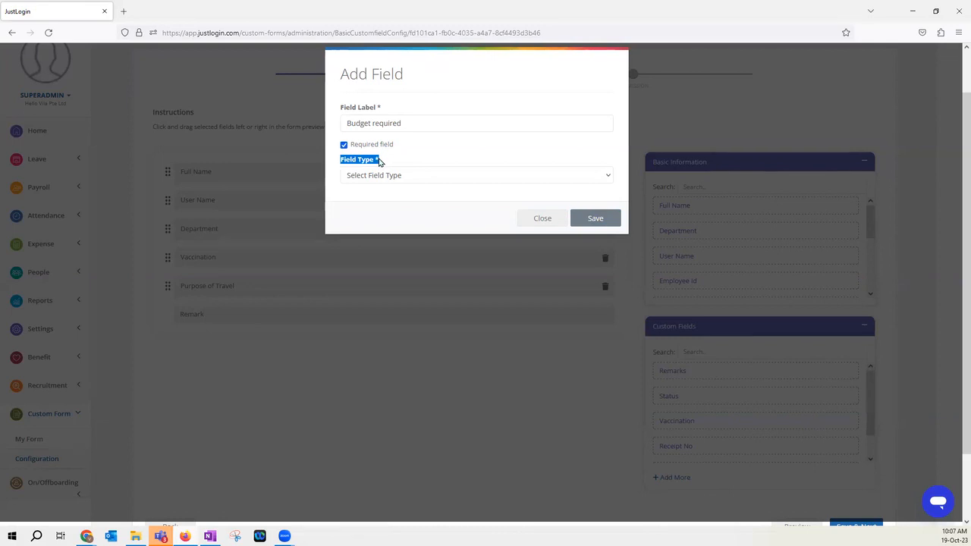
Step: Try out the Text and Dropdown field types for the new Budget required field
{"action": "left_click", "coordinate": [379, 176]}
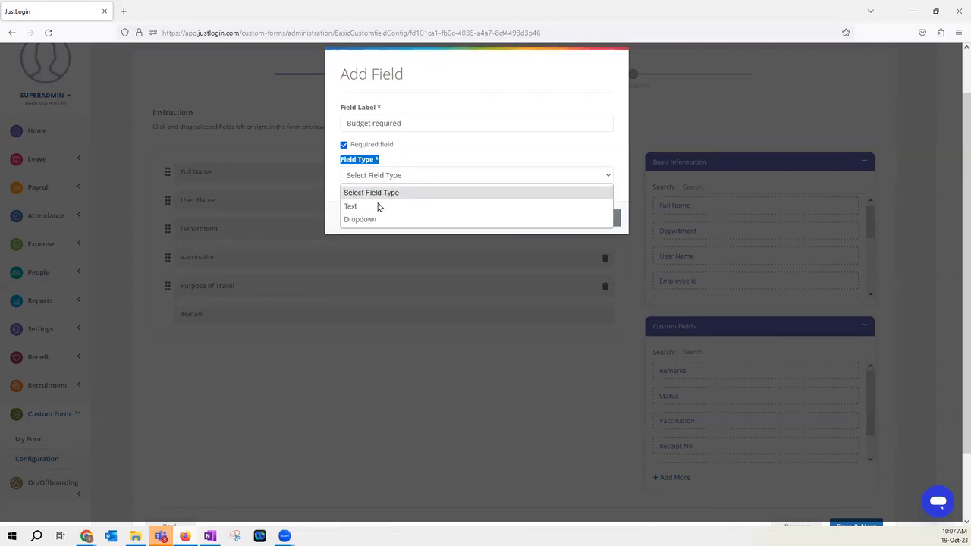
{"action": "left_click", "coordinate": [378, 209]}
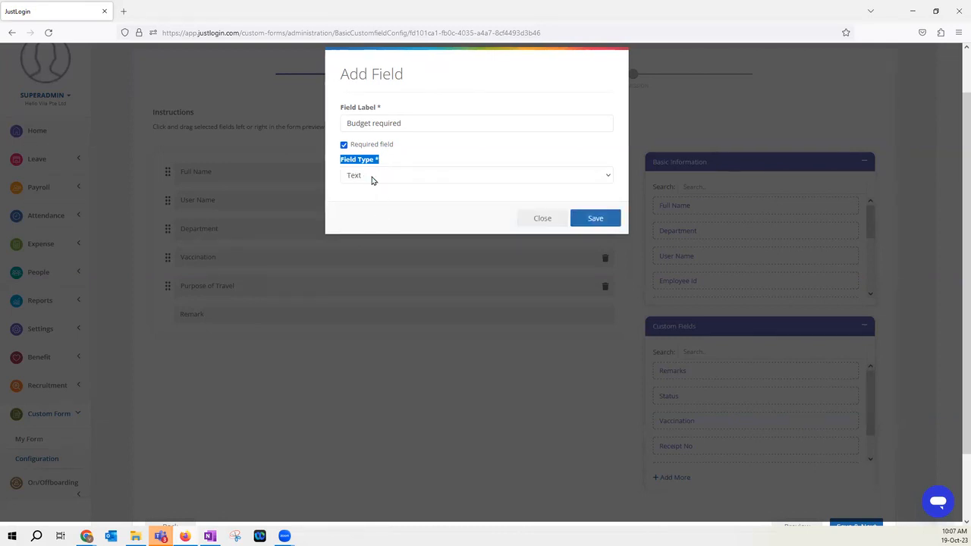
{"action": "left_click", "coordinate": [375, 176]}
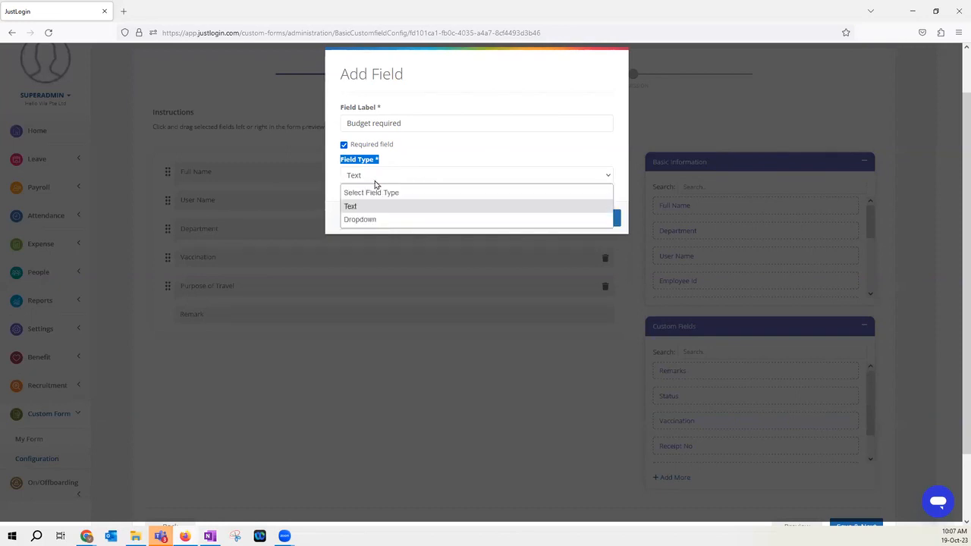
{"action": "left_click", "coordinate": [360, 219]}
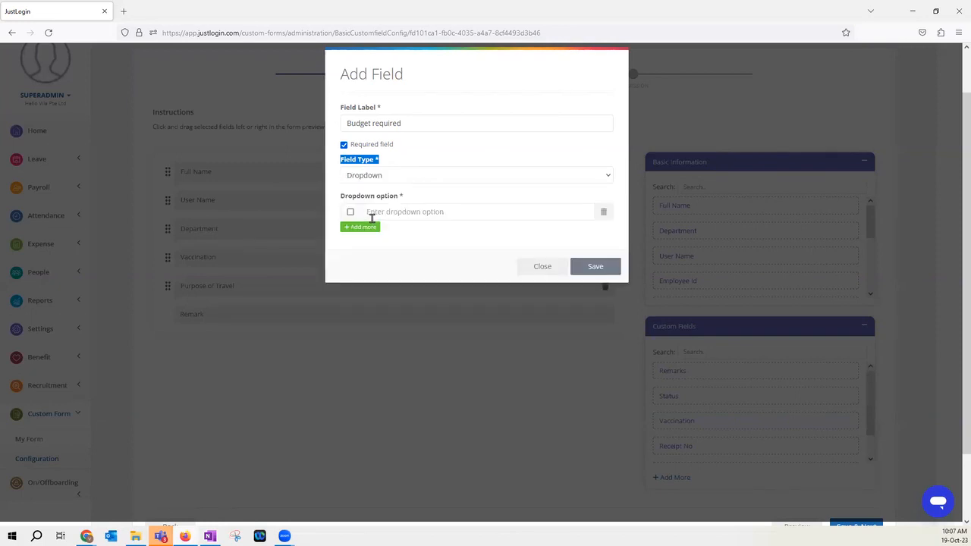
{"action": "left_click", "coordinate": [372, 180]}
{"action": "left_click", "coordinate": [375, 206]}
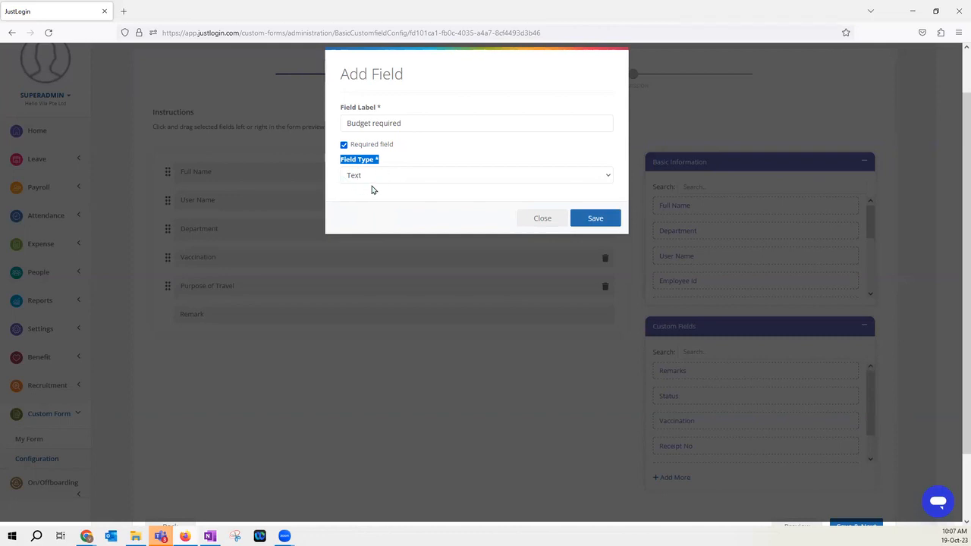
Step: Set the Budget required field's type to Dropdown with the options "yes" and "no", and save the field
{"action": "left_click", "coordinate": [371, 180]}
{"action": "left_click", "coordinate": [370, 220]}
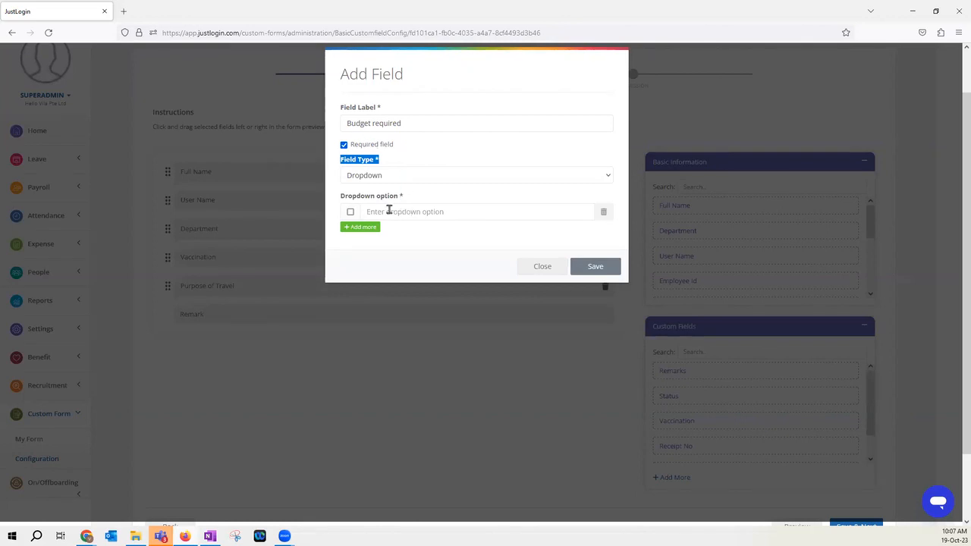
{"action": "left_click", "coordinate": [392, 211]}
{"action": "type", "text": "yes"}
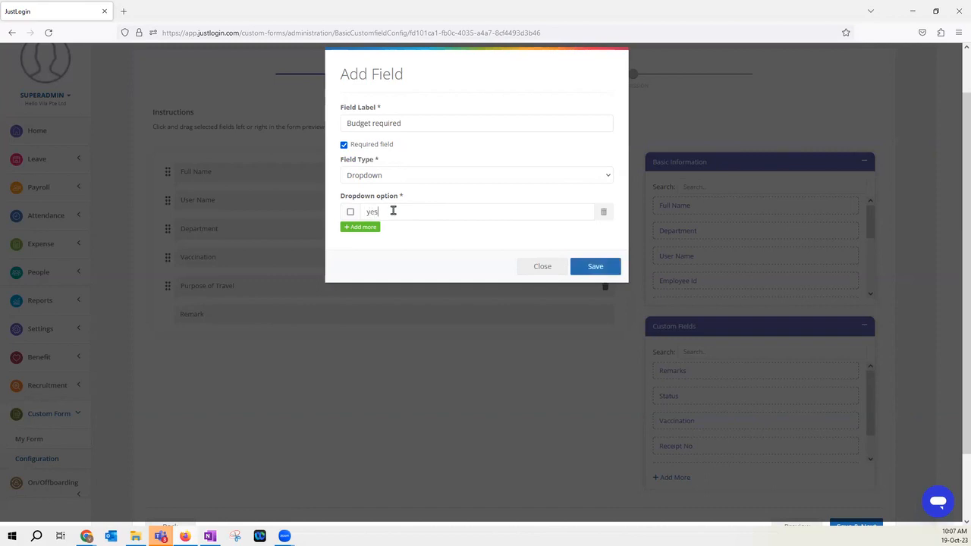
{"action": "left_click", "coordinate": [371, 227]}
{"action": "left_click", "coordinate": [390, 229]}
{"action": "type", "text": "no"}
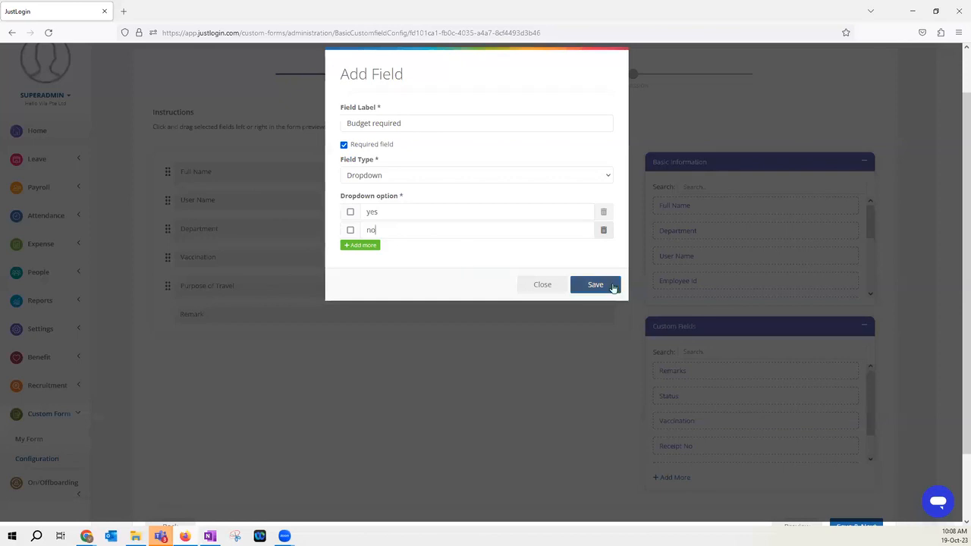
{"action": "left_click", "coordinate": [595, 284]}
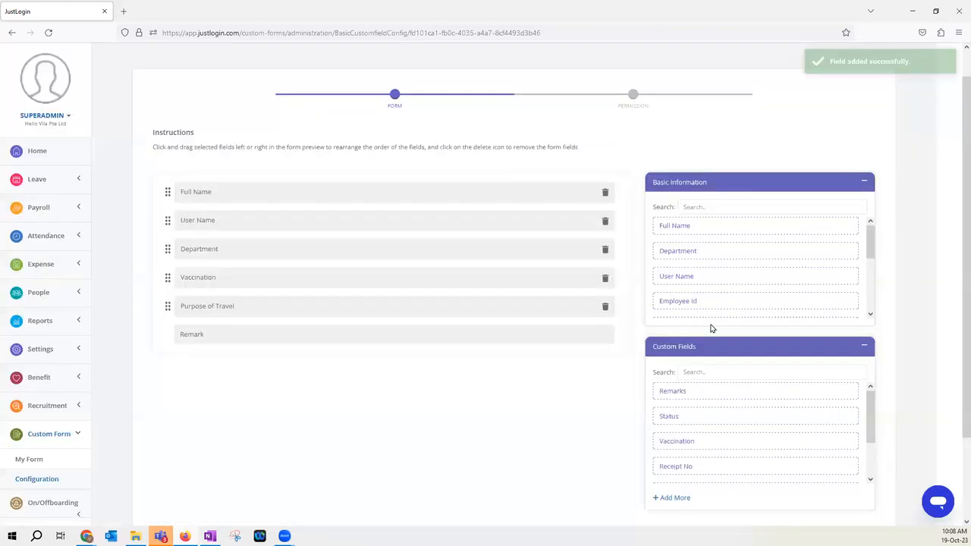
Step: Add the Budget required custom field to the form, between Purpose of Travel and Remark
{"action": "scroll", "coordinate": [728, 444], "scroll_direction": "down", "scroll_amount": 1}
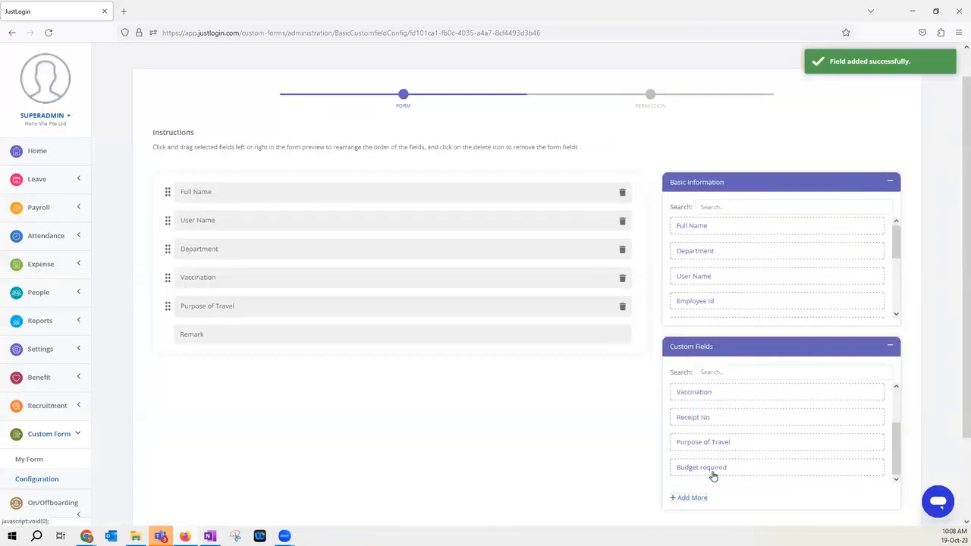
{"action": "scroll", "coordinate": [714, 463], "scroll_direction": "down", "scroll_amount": 2}
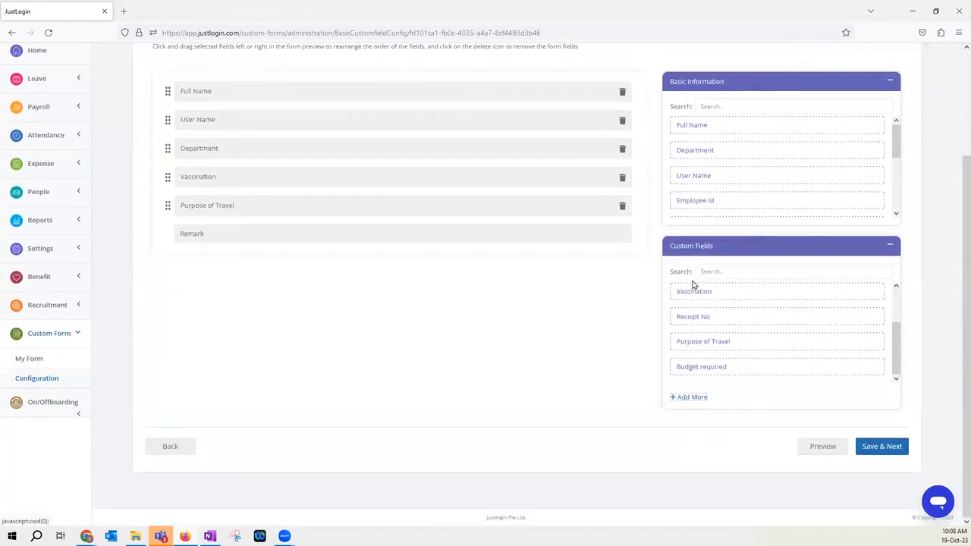
{"action": "left_click_drag", "start_coordinate": [729, 370], "coordinate": [266, 223]}
{"action": "scroll", "coordinate": [266, 300], "scroll_direction": "up", "scroll_amount": 2}
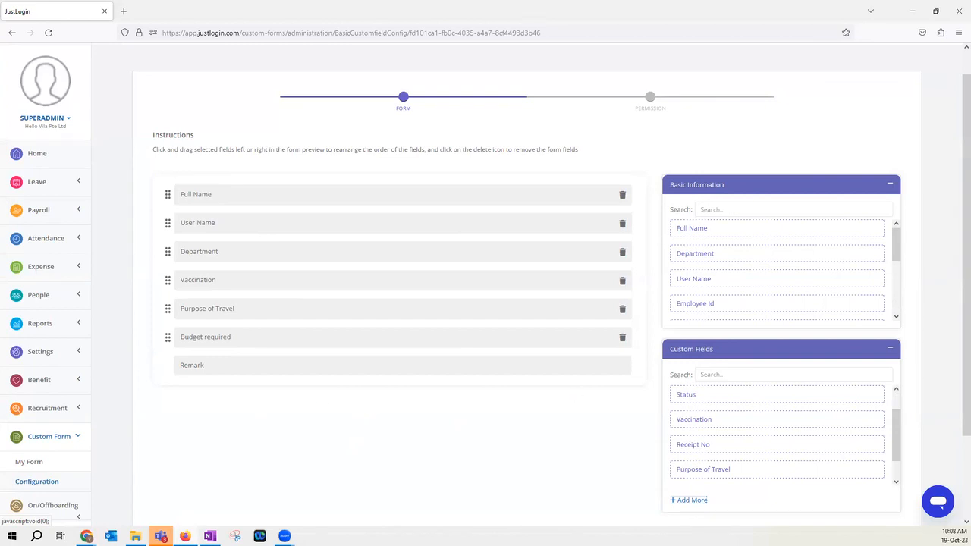
Step: Create a required custom field labelled "Travel Period" with the Text field type and save it
{"action": "scroll", "coordinate": [600, 423], "scroll_direction": "down", "scroll_amount": 1}
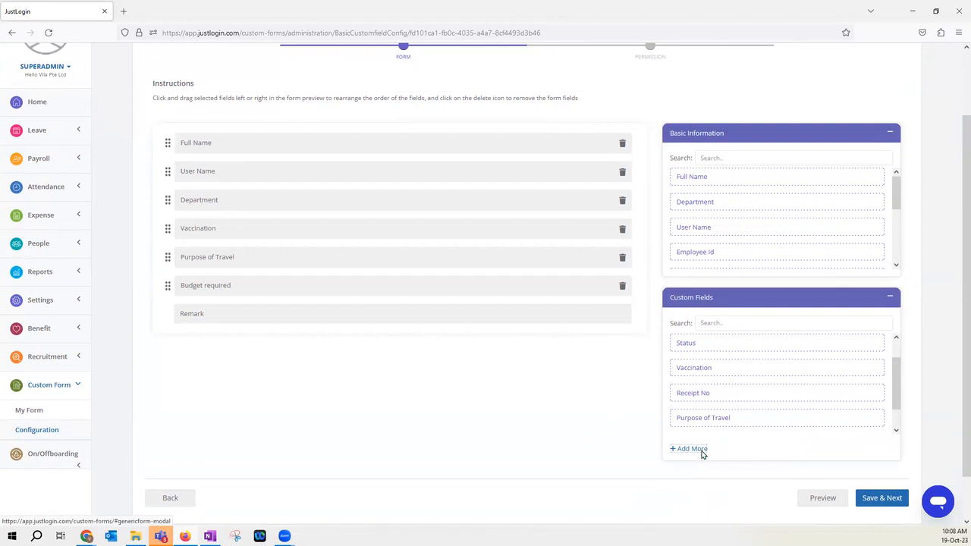
{"action": "left_click", "coordinate": [692, 448]}
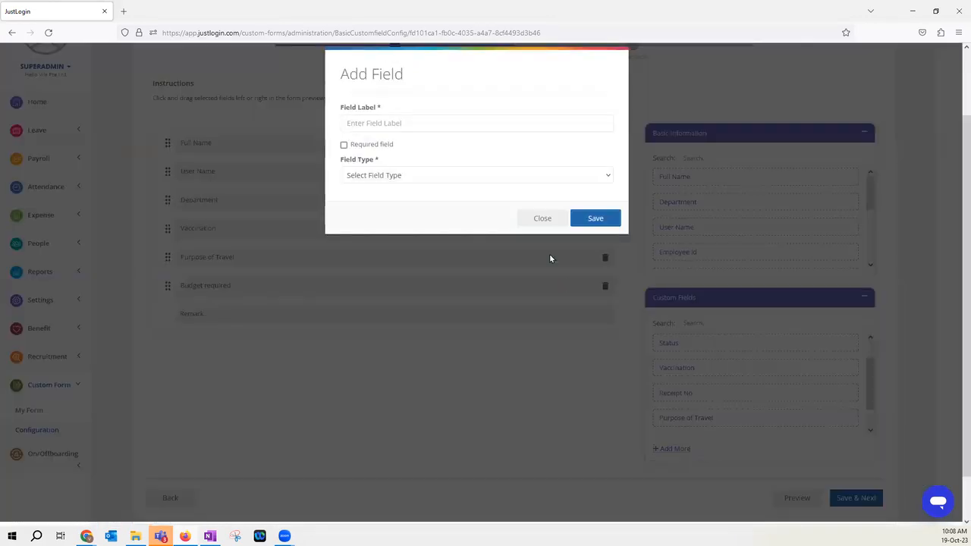
{"action": "left_click", "coordinate": [391, 123]}
{"action": "type", "text": "Travel Period"}
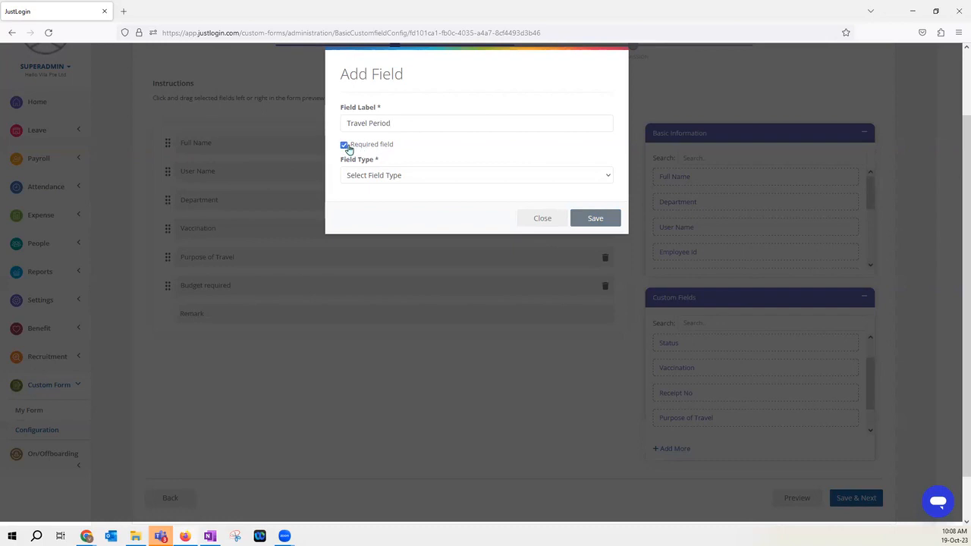
{"action": "left_click", "coordinate": [372, 177]}
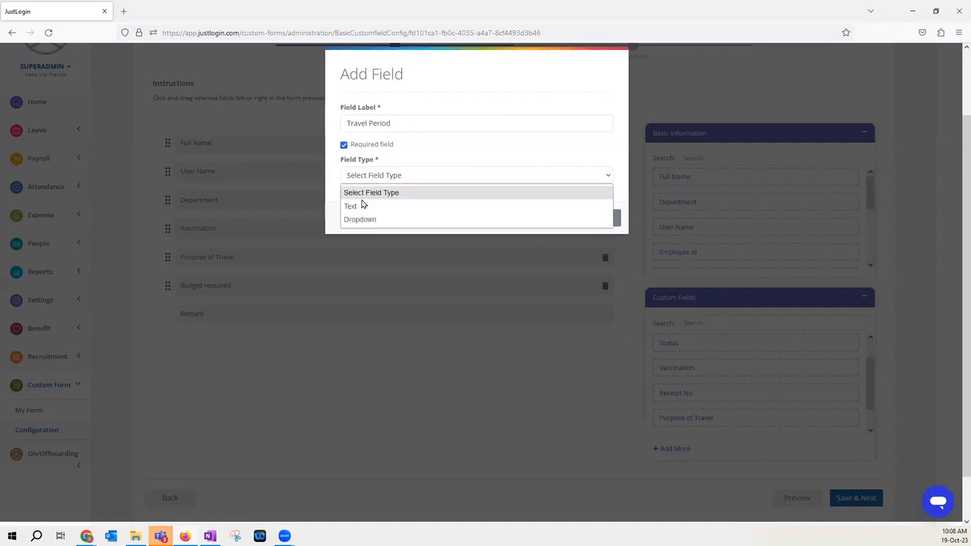
{"action": "left_click", "coordinate": [352, 207]}
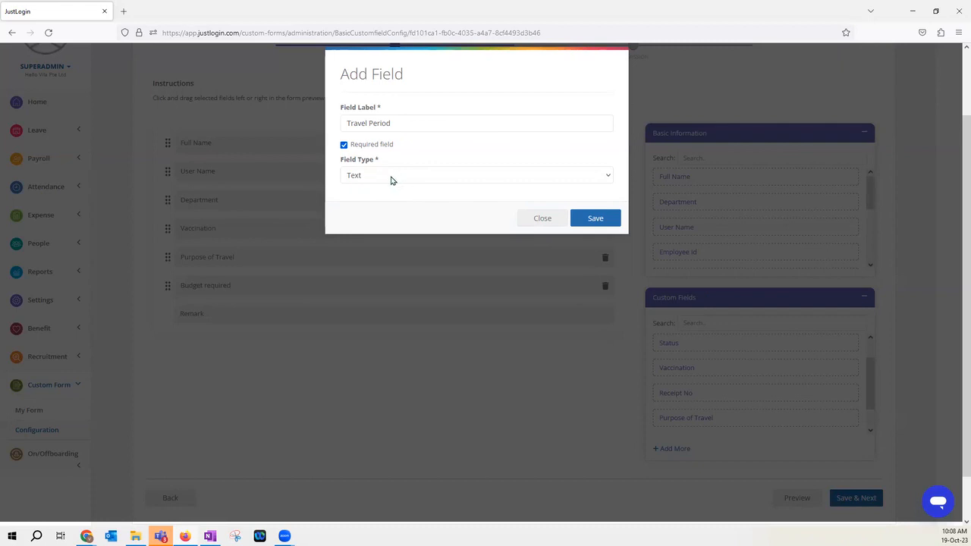
{"action": "left_click", "coordinate": [613, 219]}
Step: Add the Travel Period custom field to the form, between Budget required and Remark
{"action": "scroll", "coordinate": [706, 376], "scroll_direction": "down", "scroll_amount": 4}
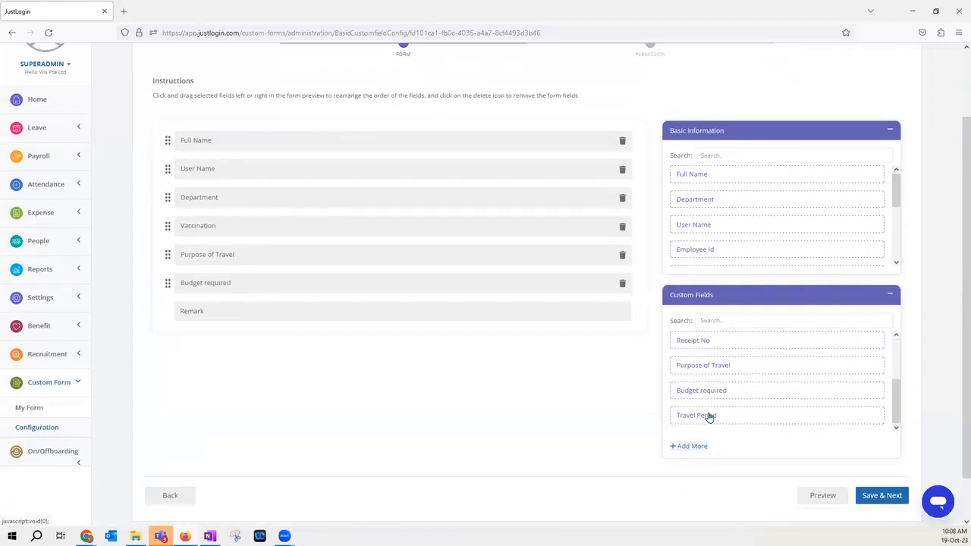
{"action": "left_click_drag", "start_coordinate": [711, 418], "coordinate": [232, 311]}
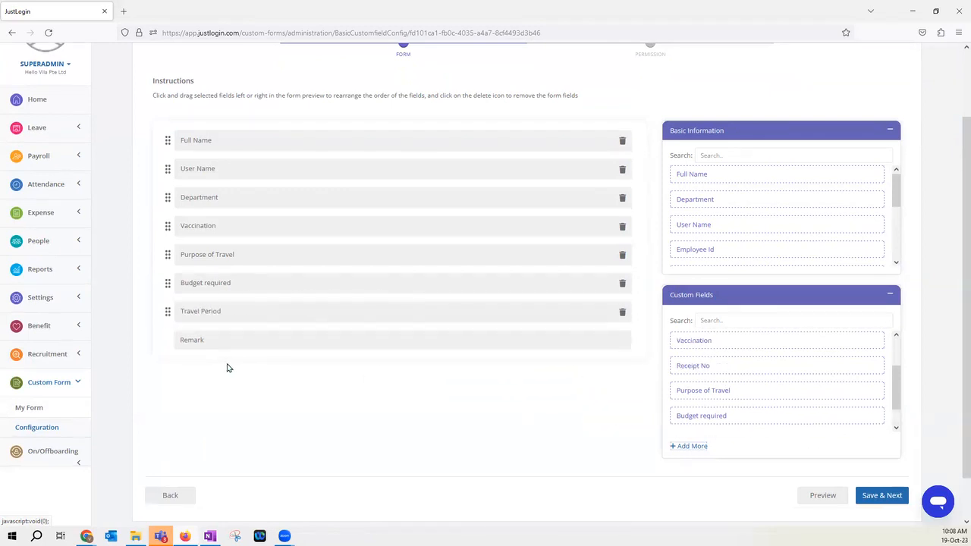
{"action": "scroll", "coordinate": [467, 448], "scroll_direction": "up", "scroll_amount": 1}
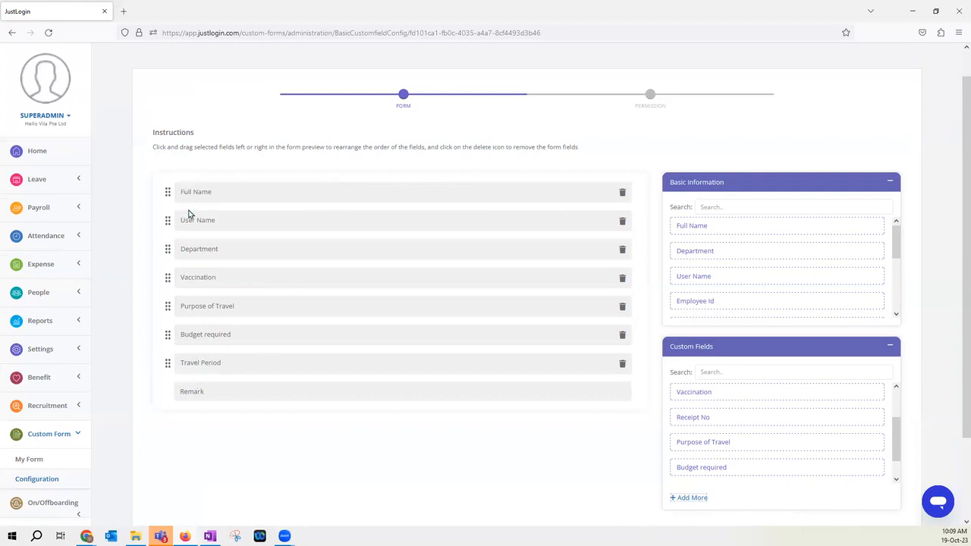
Step: Save the form's field layout and continue to its permission settings
{"action": "mouse_move", "coordinate": [168, 228]}
{"action": "left_mouse_down"}
{"action": "mouse_move", "coordinate": [170, 280]}
{"action": "mouse_move", "coordinate": [165, 218]}
{"action": "left_mouse_up"}
{"action": "scroll", "coordinate": [622, 370], "scroll_direction": "down", "scroll_amount": 2}
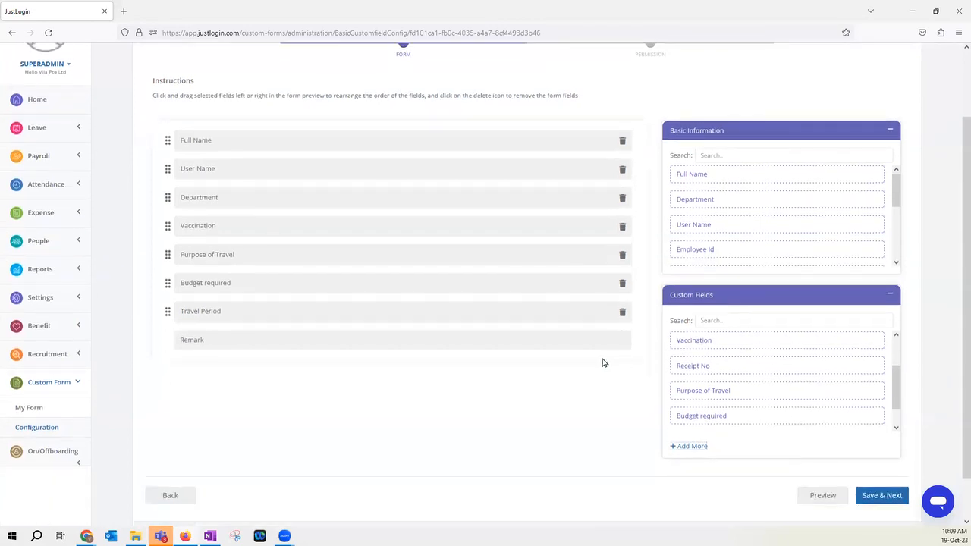
{"action": "scroll", "coordinate": [622, 361], "scroll_direction": "down", "scroll_amount": 2}
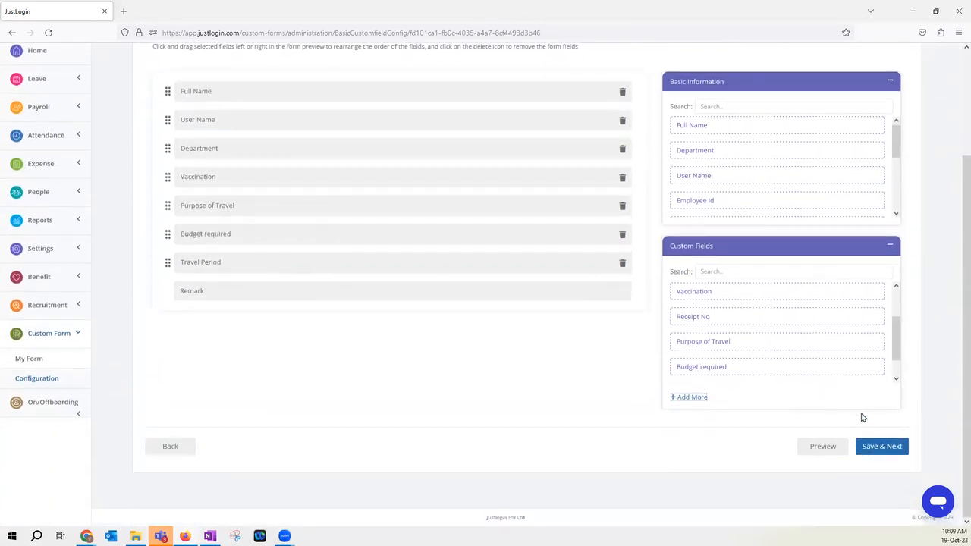
{"action": "left_click", "coordinate": [876, 449]}
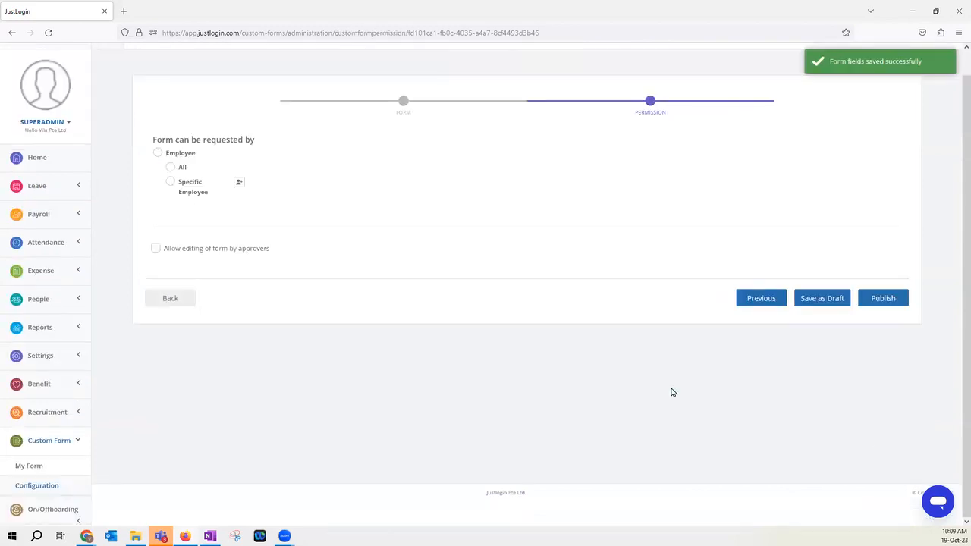
Step: Try the All and Specific Employee requester options and look through the employee selection list by department
{"action": "scroll", "coordinate": [554, 366], "scroll_direction": "up", "scroll_amount": 1}
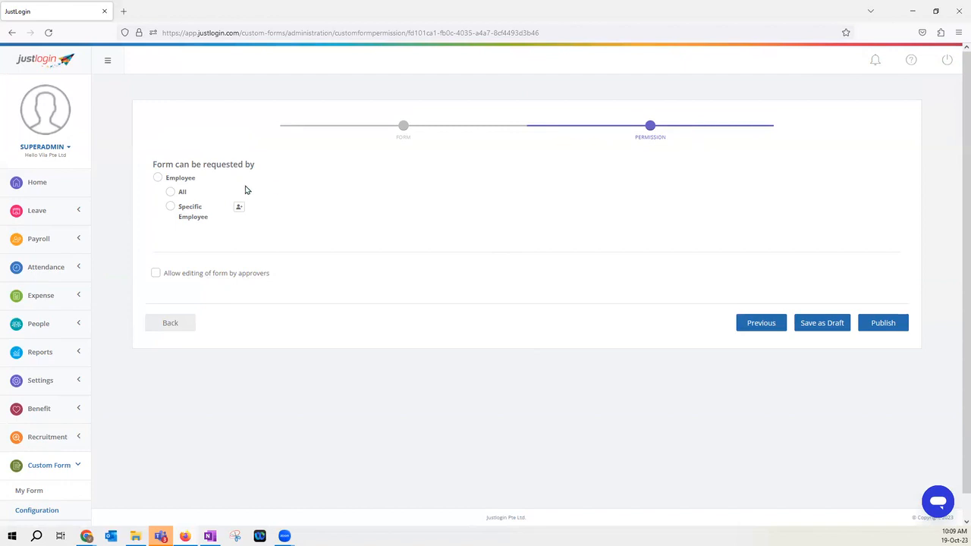
{"action": "left_click", "coordinate": [175, 195]}
{"action": "left_click", "coordinate": [171, 208]}
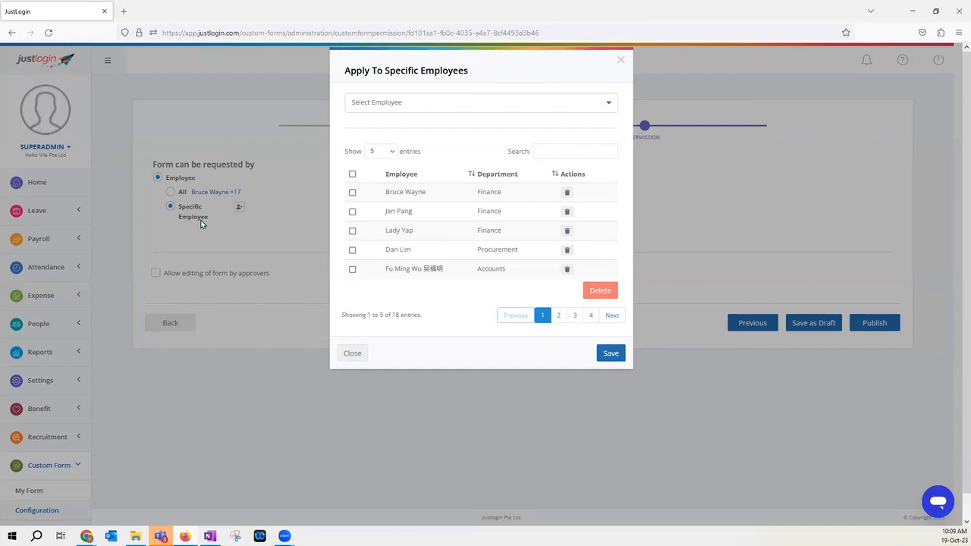
{"action": "left_click", "coordinate": [376, 106]}
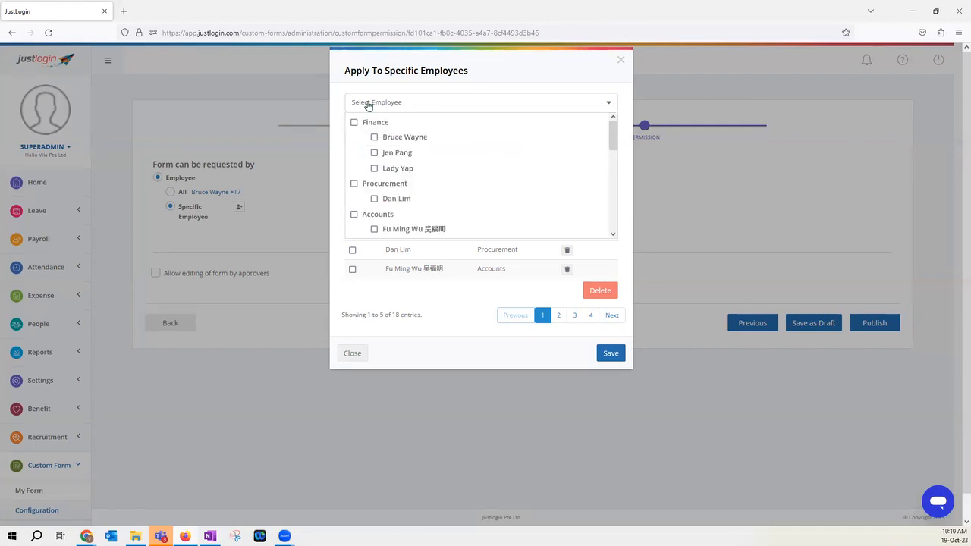
{"action": "left_click", "coordinate": [369, 102]}
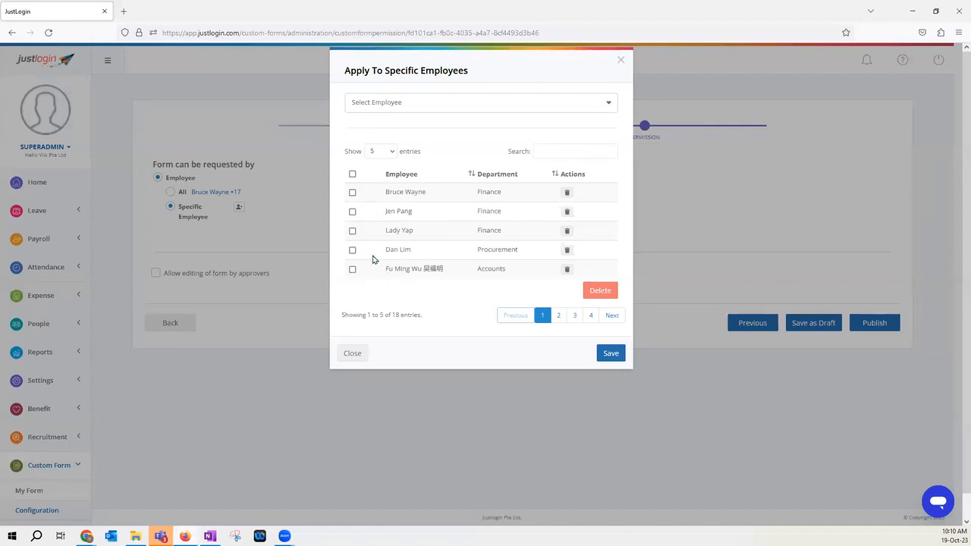
Step: Show 100 entries in the specific employees table and sort it by employee name in descending order
{"action": "left_click", "coordinate": [384, 154]}
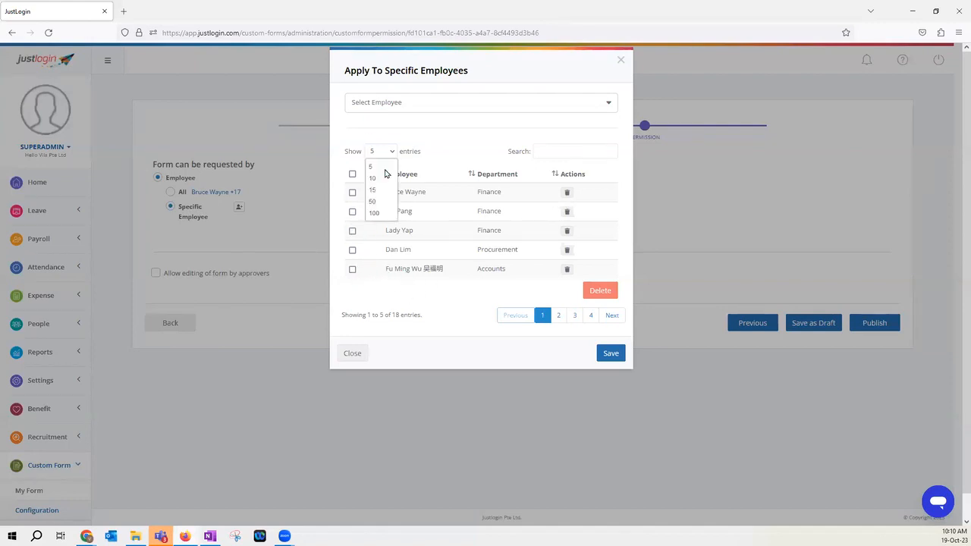
{"action": "left_click", "coordinate": [374, 213]}
{"action": "left_click", "coordinate": [459, 179]}
{"action": "left_click", "coordinate": [458, 178]}
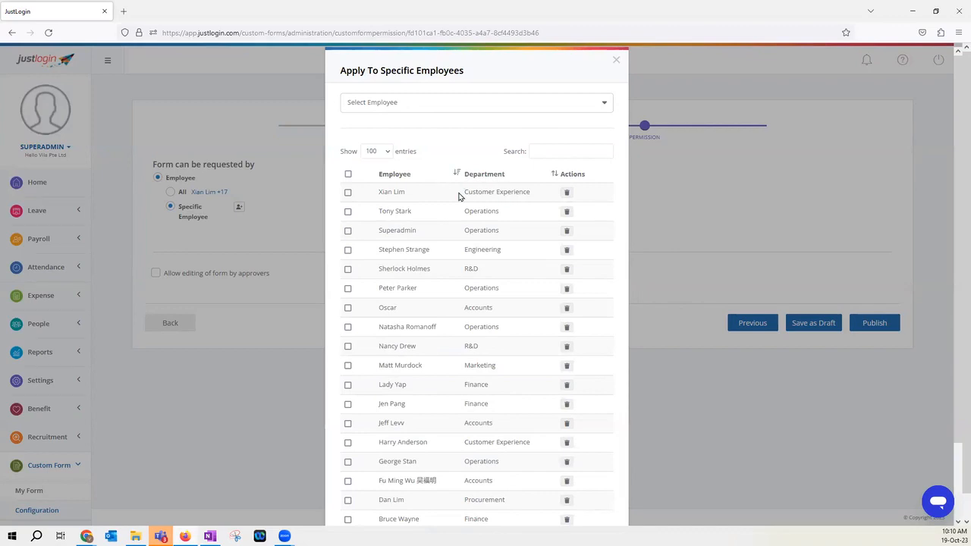
Step: Mark three Operations employees, sort the table by employee name in ascending order, and close the dialog without saving
{"action": "left_click", "coordinate": [348, 212]}
{"action": "left_click", "coordinate": [348, 327]}
{"action": "left_click", "coordinate": [456, 174]}
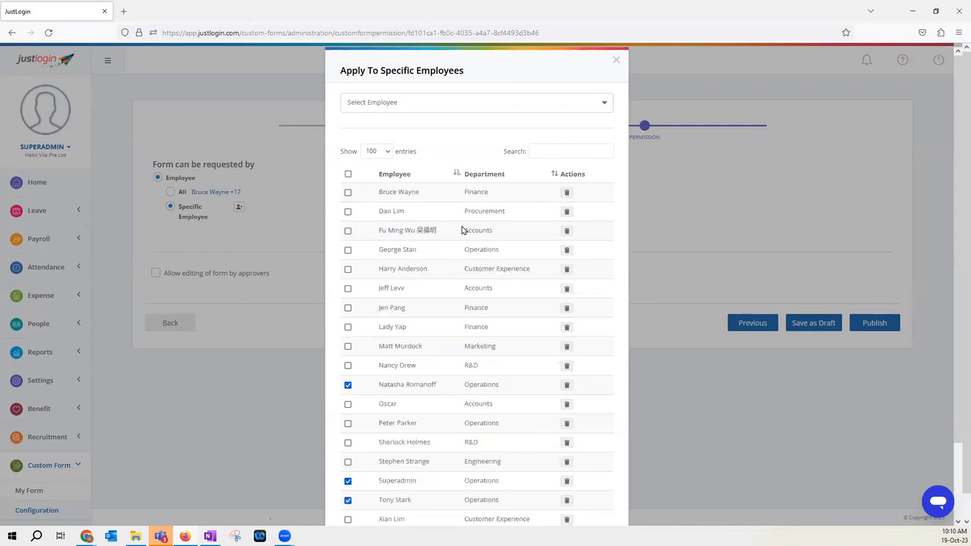
{"action": "scroll", "coordinate": [429, 368], "scroll_direction": "down", "scroll_amount": 1}
{"action": "scroll", "coordinate": [410, 434], "scroll_direction": "up", "scroll_amount": 1}
{"action": "scroll", "coordinate": [375, 209], "scroll_direction": "down", "scroll_amount": 3}
{"action": "left_click", "coordinate": [356, 507]}
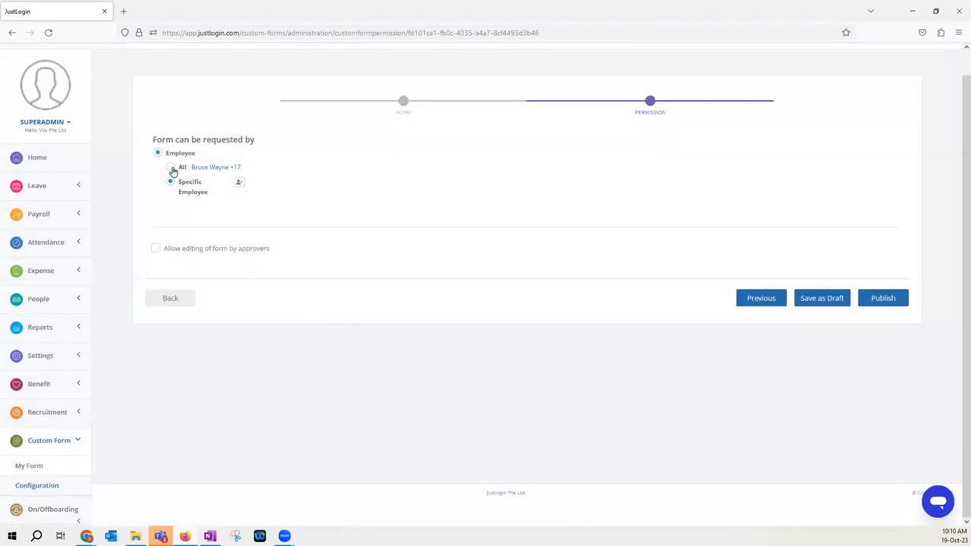
Step: Let all employees request the form, allow editing by approvers, and publish it
{"action": "left_click", "coordinate": [173, 170]}
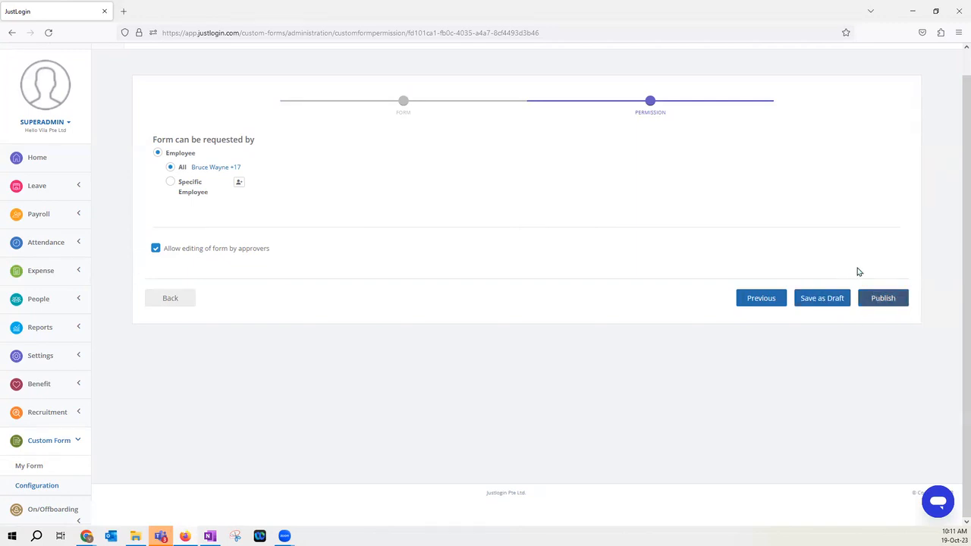
{"action": "left_click", "coordinate": [880, 298]}
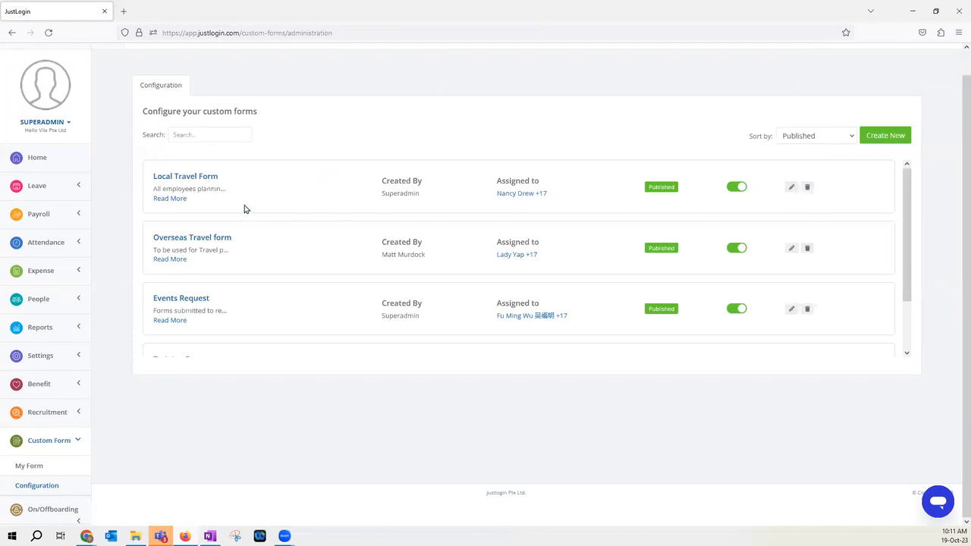
Step: Review the Local Travel Form's full description, its creator and the employees it is assigned to
{"action": "left_click", "coordinate": [167, 201]}
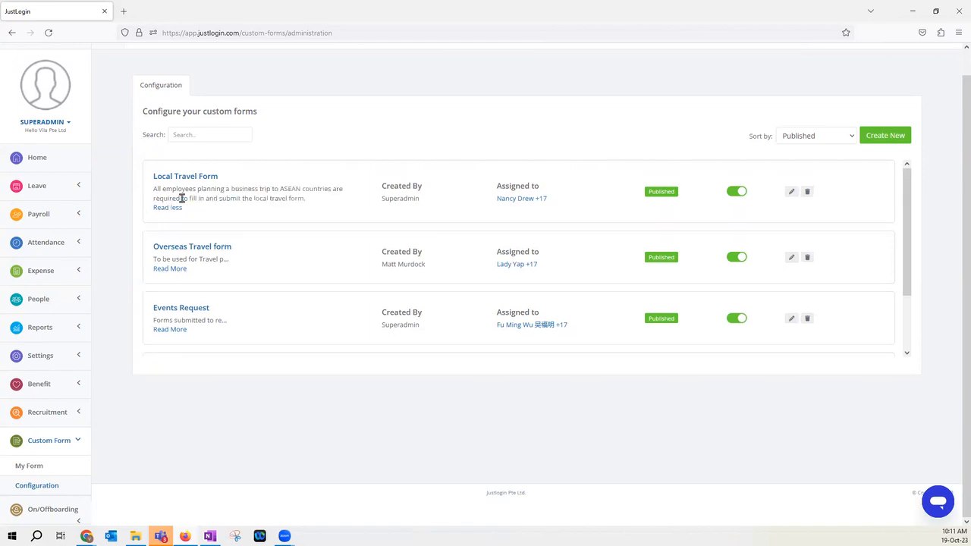
{"action": "left_click_drag", "start_coordinate": [159, 197], "coordinate": [328, 203]}
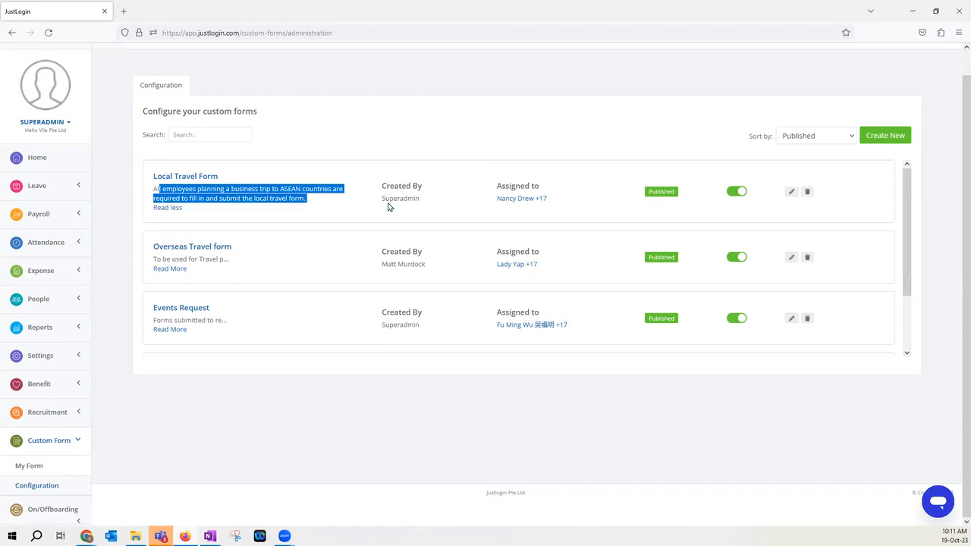
{"action": "left_click_drag", "start_coordinate": [384, 199], "coordinate": [415, 200]}
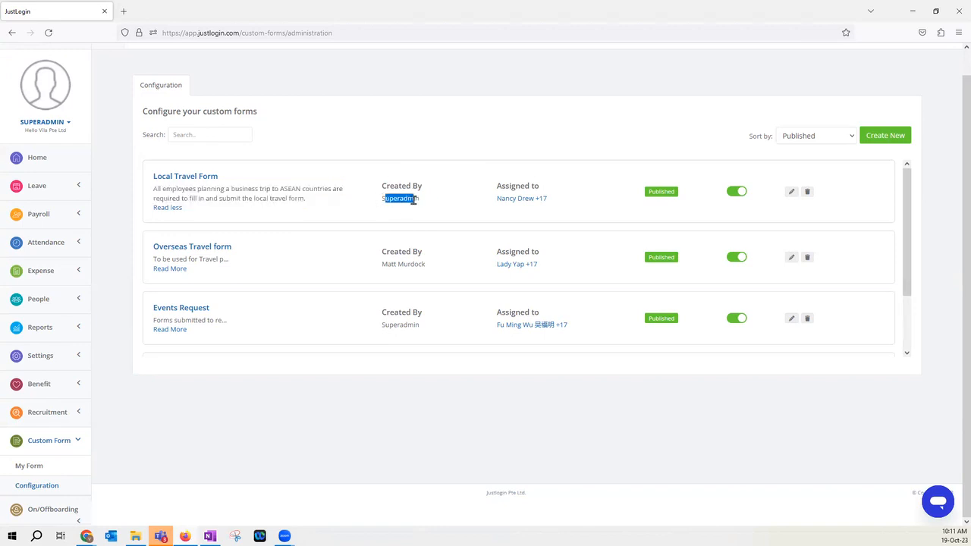
{"action": "left_click", "coordinate": [541, 200]}
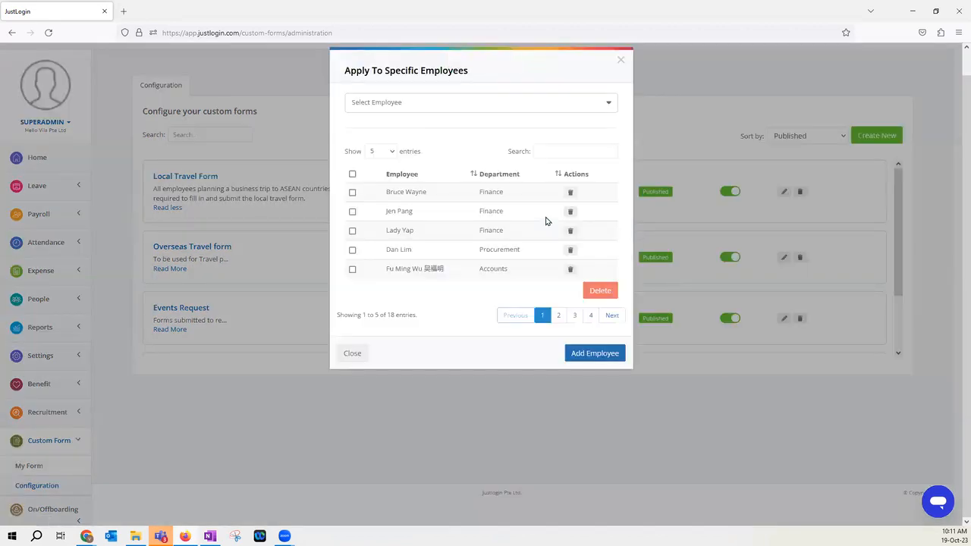
{"action": "left_click", "coordinate": [354, 353]}
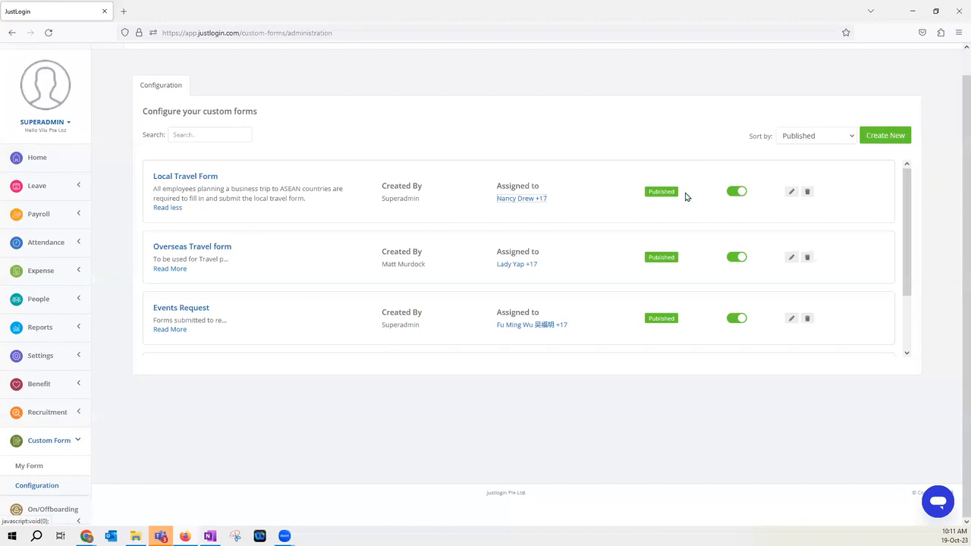
Step: Try switching off the published Local Travel Form and dismiss the confirmation
{"action": "left_click", "coordinate": [735, 194]}
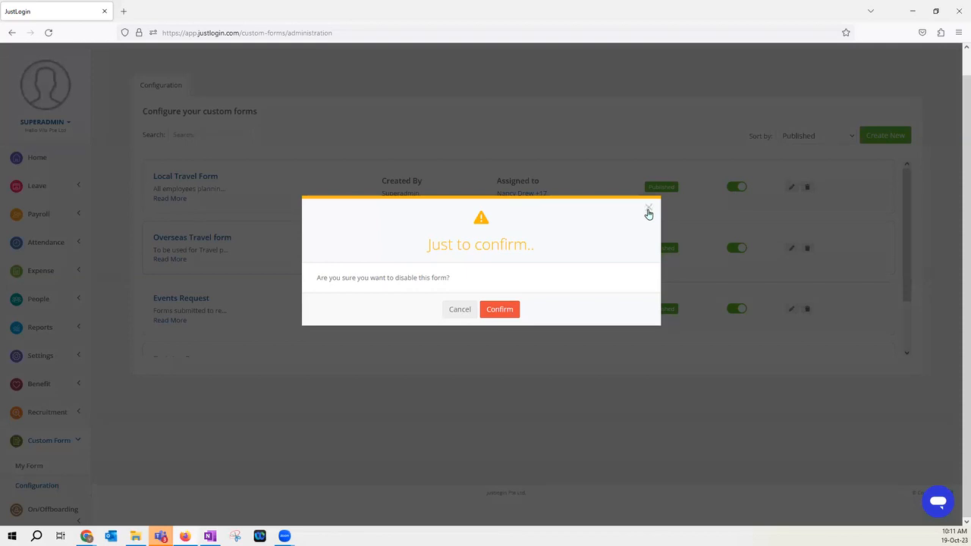
{"action": "left_click", "coordinate": [649, 209]}
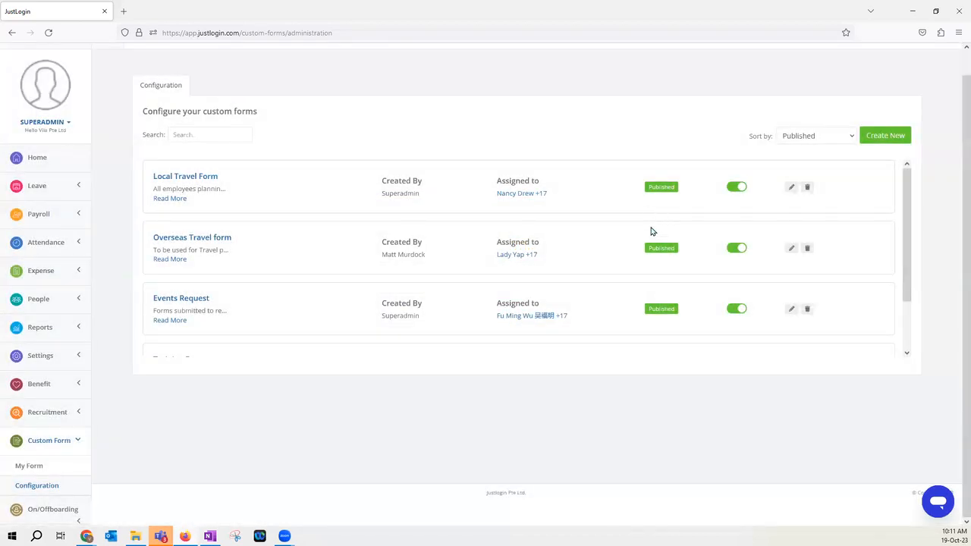
Step: Open the Local Travel Form for editing, review its fields and available field lists, and return to the forms list
{"action": "scroll", "coordinate": [637, 241], "scroll_direction": "up", "scroll_amount": 1}
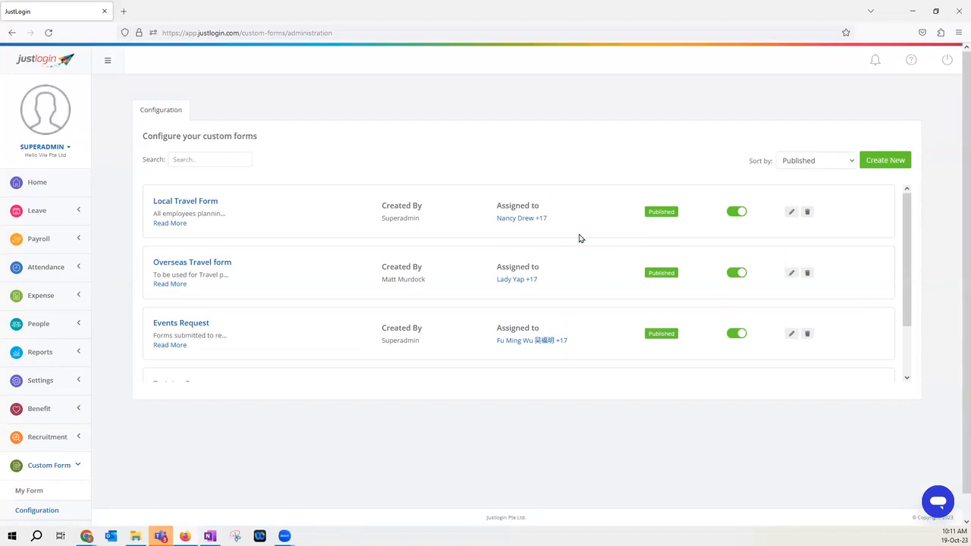
{"action": "left_click", "coordinate": [792, 213]}
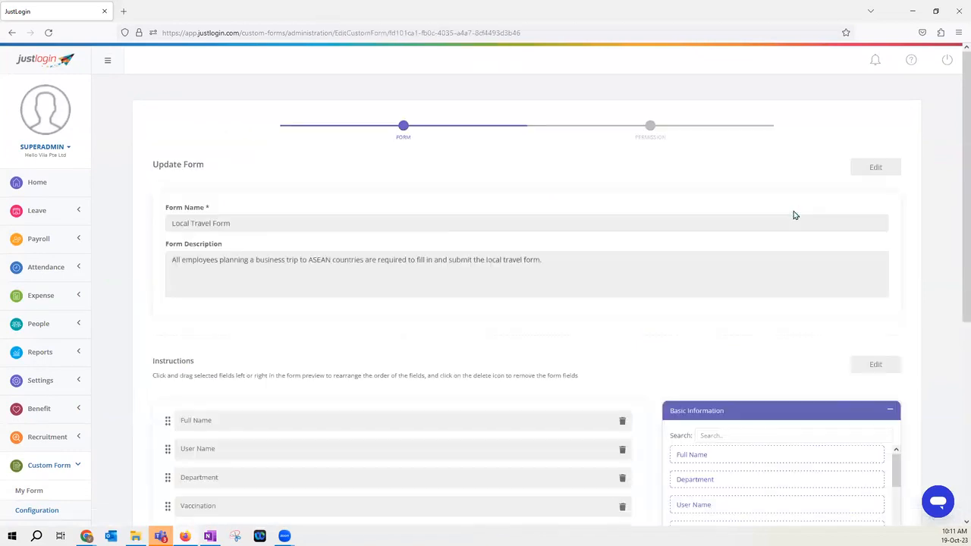
{"action": "scroll", "coordinate": [683, 301], "scroll_direction": "down", "scroll_amount": 2}
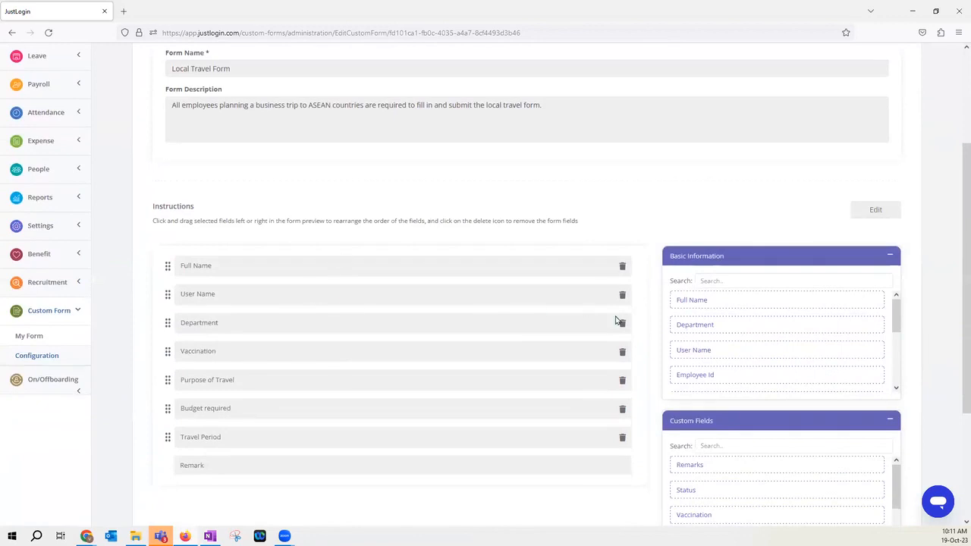
{"action": "left_click", "coordinate": [877, 211]}
{"action": "scroll", "coordinate": [838, 330], "scroll_direction": "down", "scroll_amount": 4}
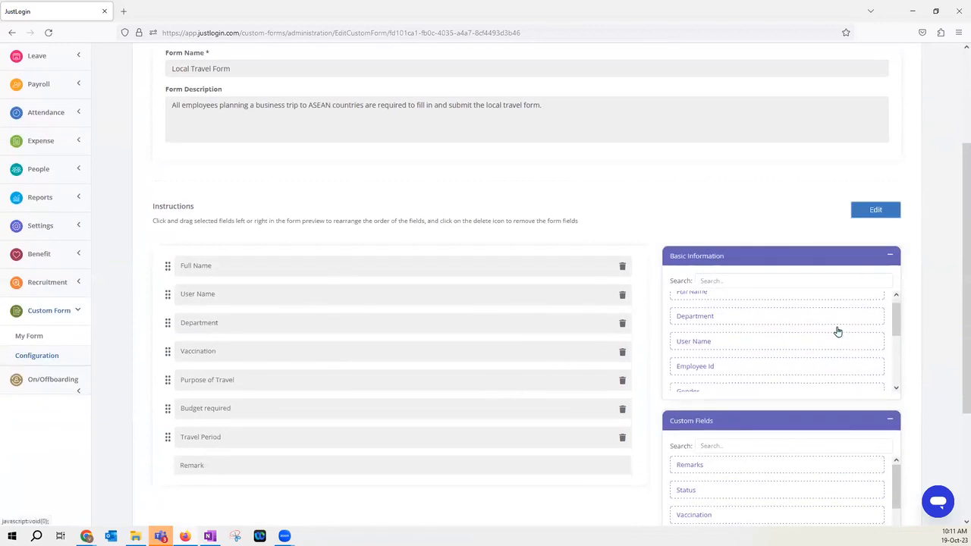
{"action": "scroll", "coordinate": [493, 383], "scroll_direction": "down", "scroll_amount": 2}
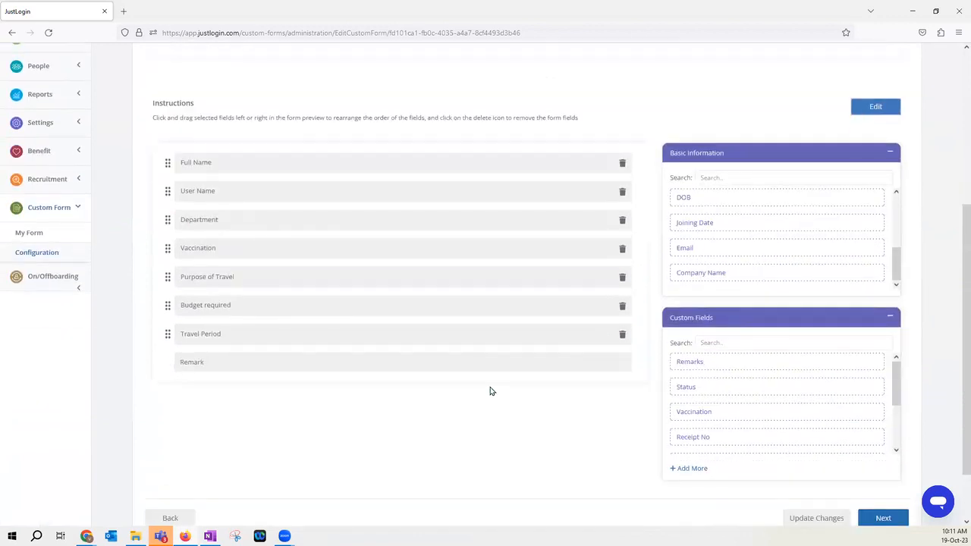
{"action": "left_click", "coordinate": [179, 518]}
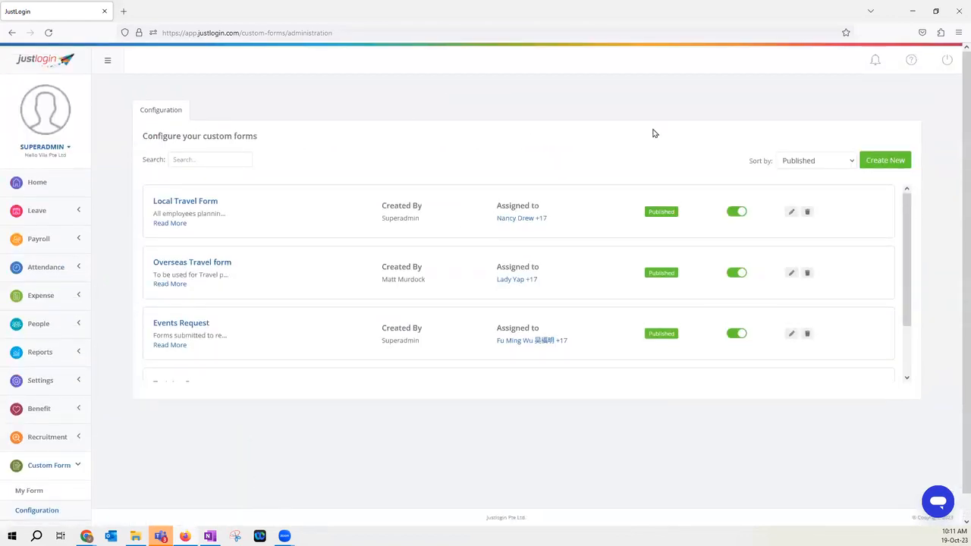
{"action": "scroll", "coordinate": [129, 182], "scroll_direction": "down", "scroll_amount": 1}
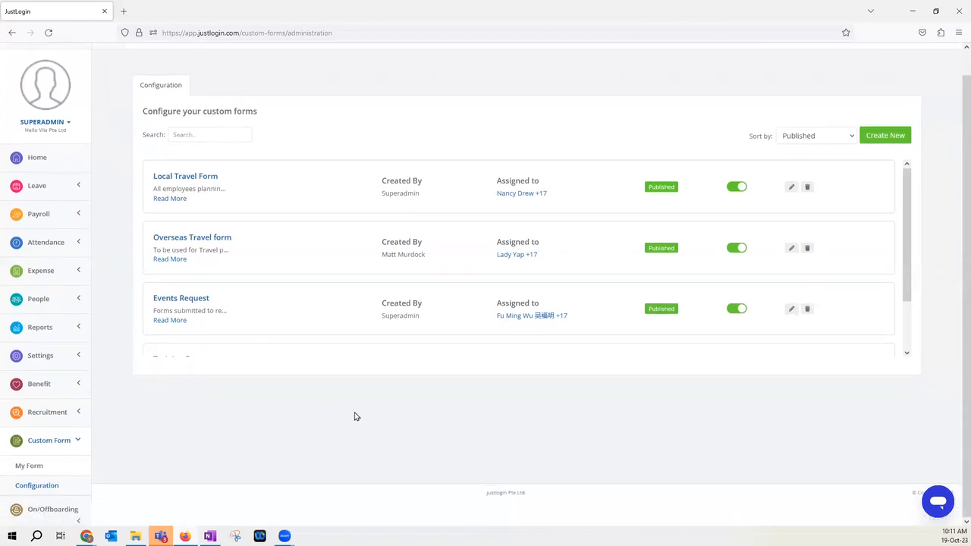
Step: Review the default form approval workflow in the company settings and return to the form approvers list
{"action": "left_click", "coordinate": [85, 359]}
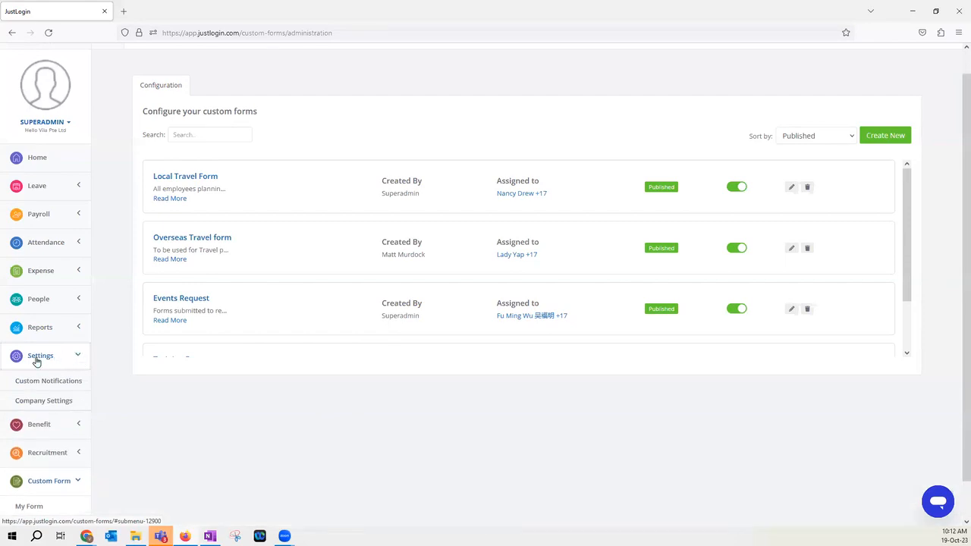
{"action": "left_click", "coordinate": [50, 407]}
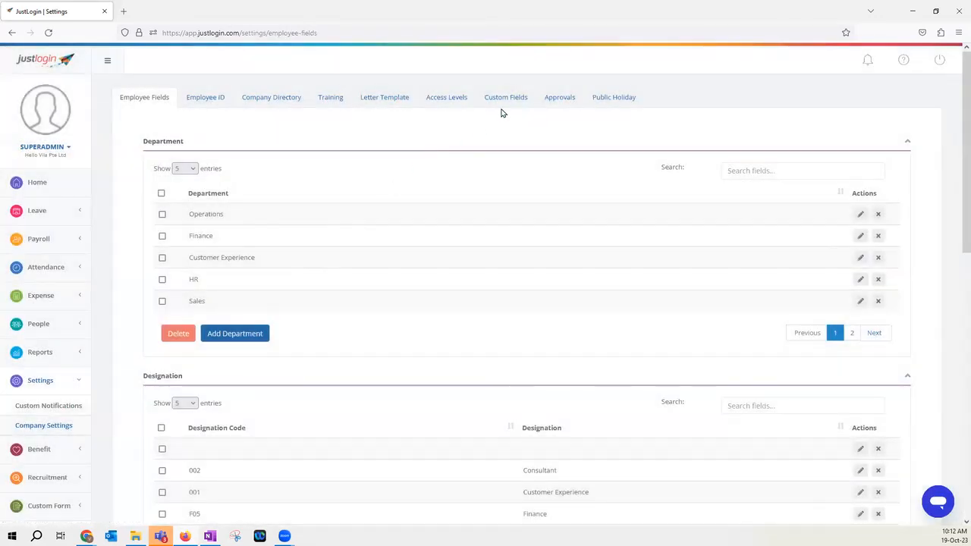
{"action": "left_click", "coordinate": [559, 100]}
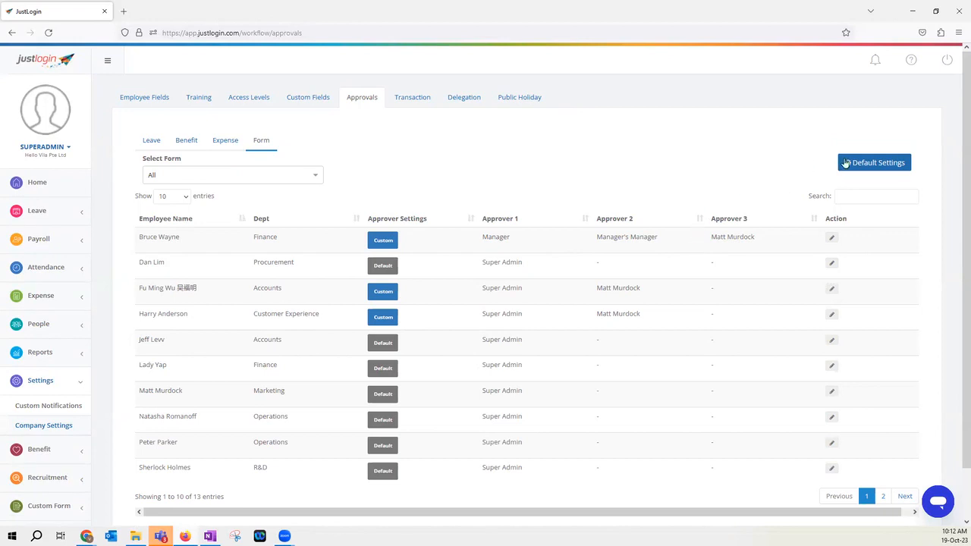
{"action": "left_click", "coordinate": [881, 164]}
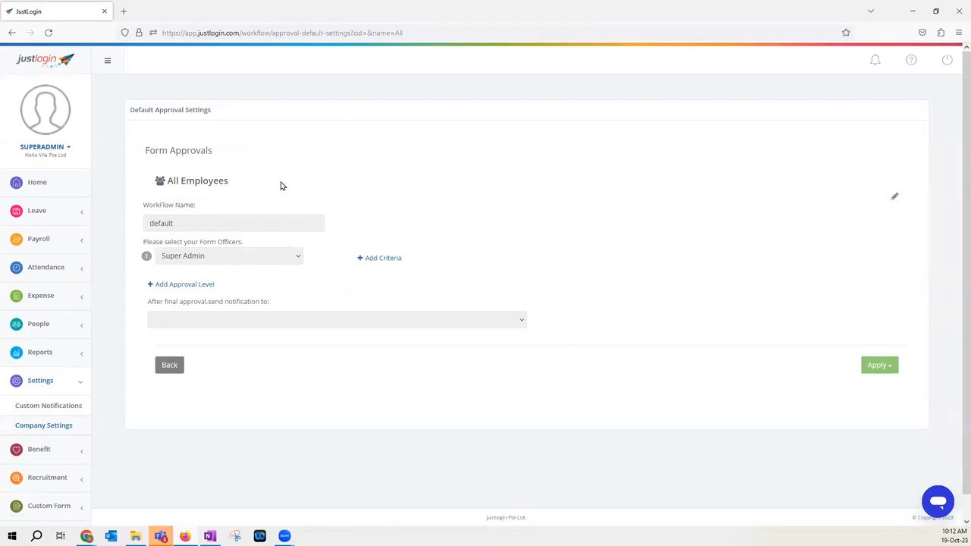
{"action": "left_click", "coordinate": [170, 366]}
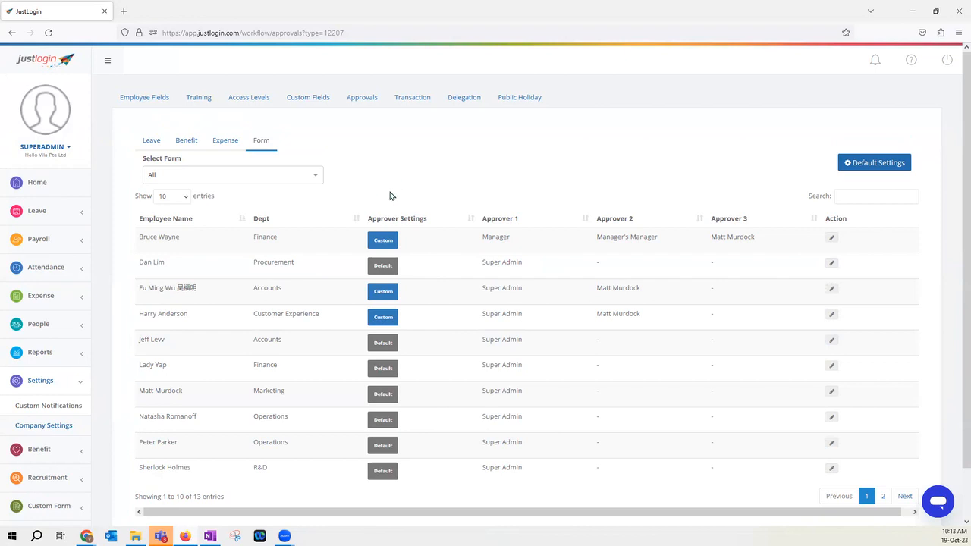
Step: Review the form approvers for the Local Travel Form and the Overseas Travel form, then show all forms again
{"action": "left_click_drag", "start_coordinate": [147, 162], "coordinate": [190, 176]}
{"action": "left_click", "coordinate": [171, 175]}
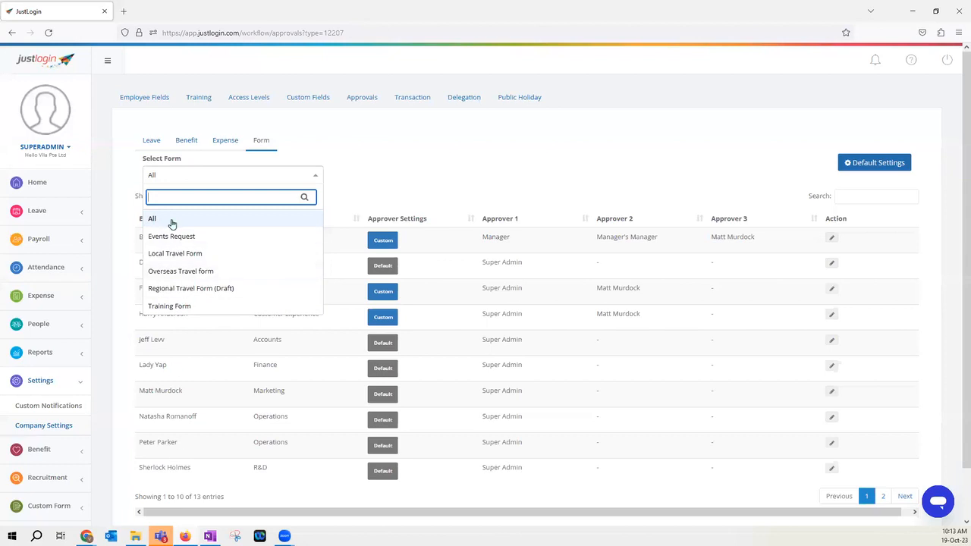
{"action": "left_click", "coordinate": [197, 254]}
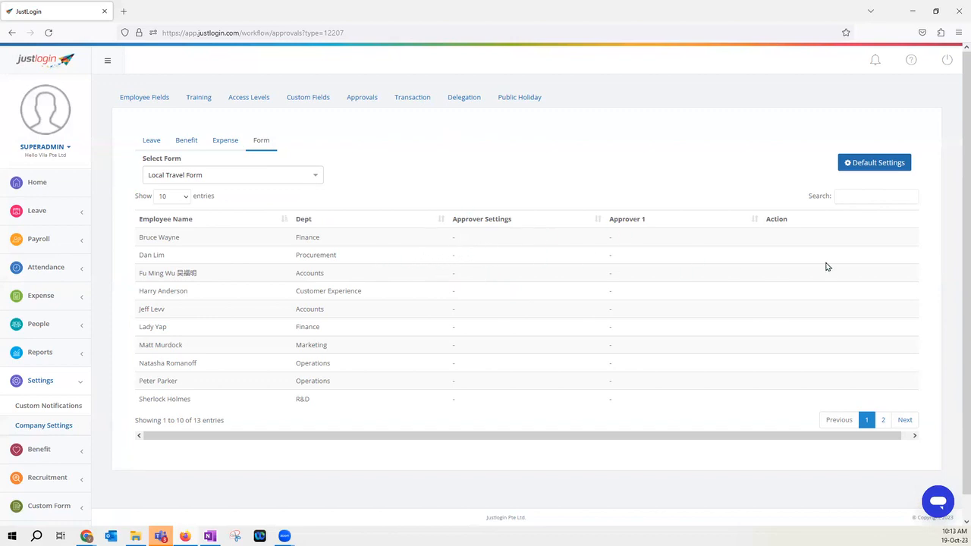
{"action": "left_click", "coordinate": [254, 180]}
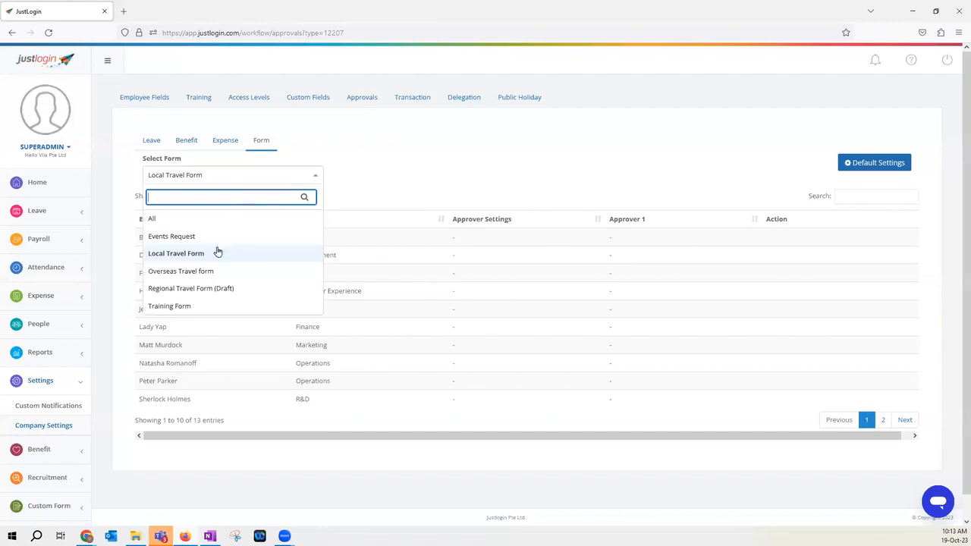
{"action": "left_click", "coordinate": [214, 272]}
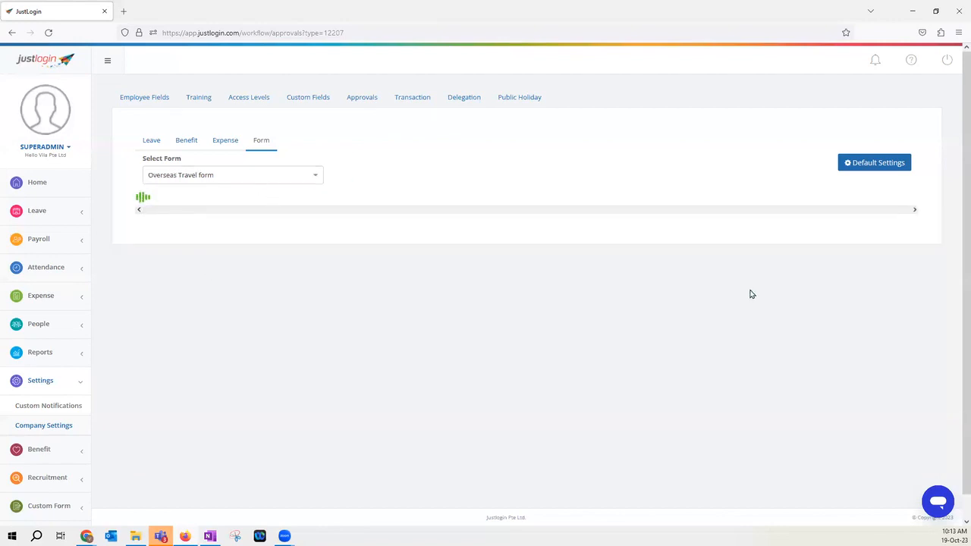
{"action": "left_click", "coordinate": [199, 173]}
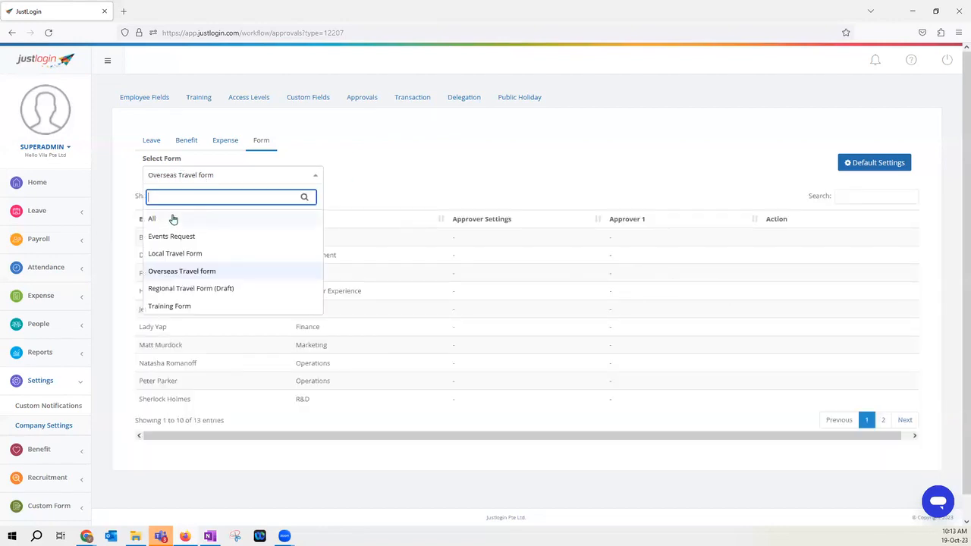
{"action": "left_click", "coordinate": [201, 218]}
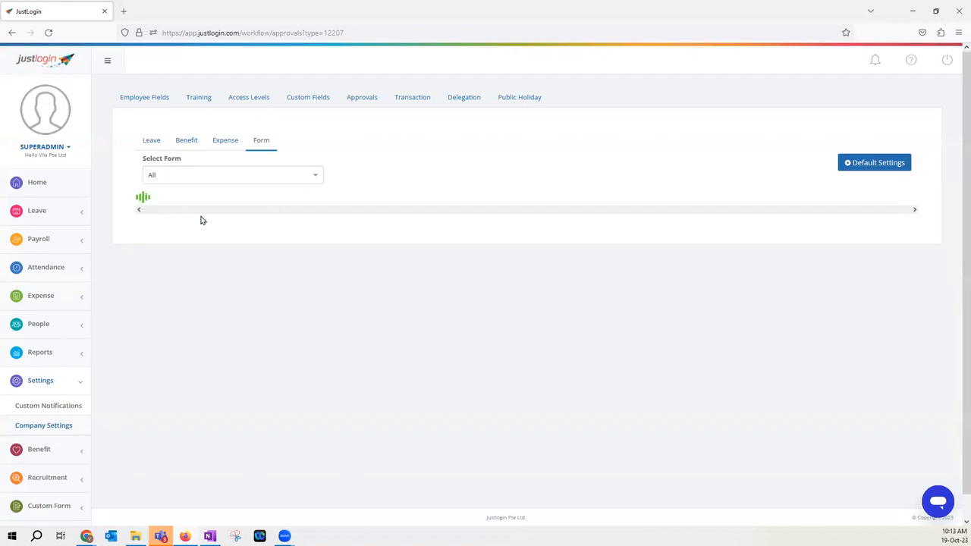
{"action": "left_click", "coordinate": [152, 178]}
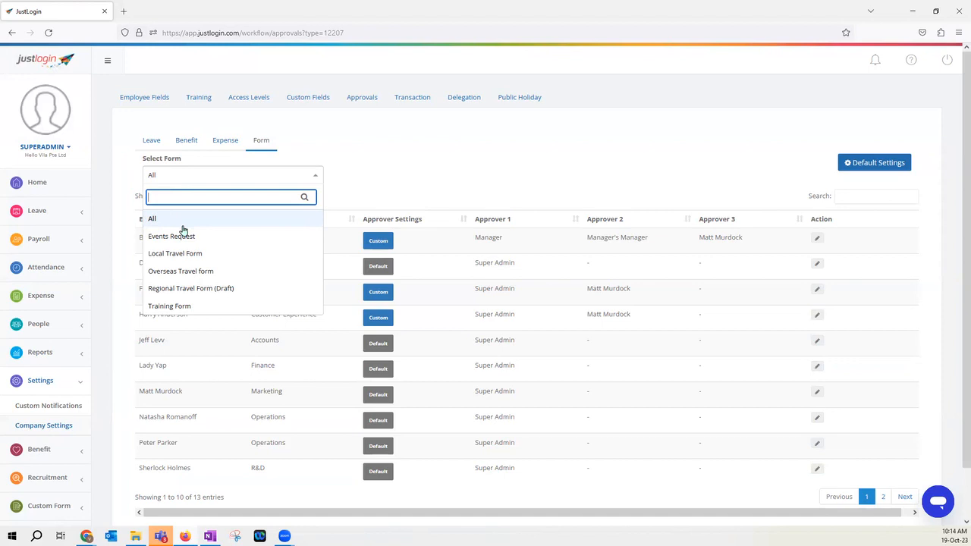
Step: Start a new customised report and examine the custom form fields available for it
{"action": "left_click", "coordinate": [74, 350]}
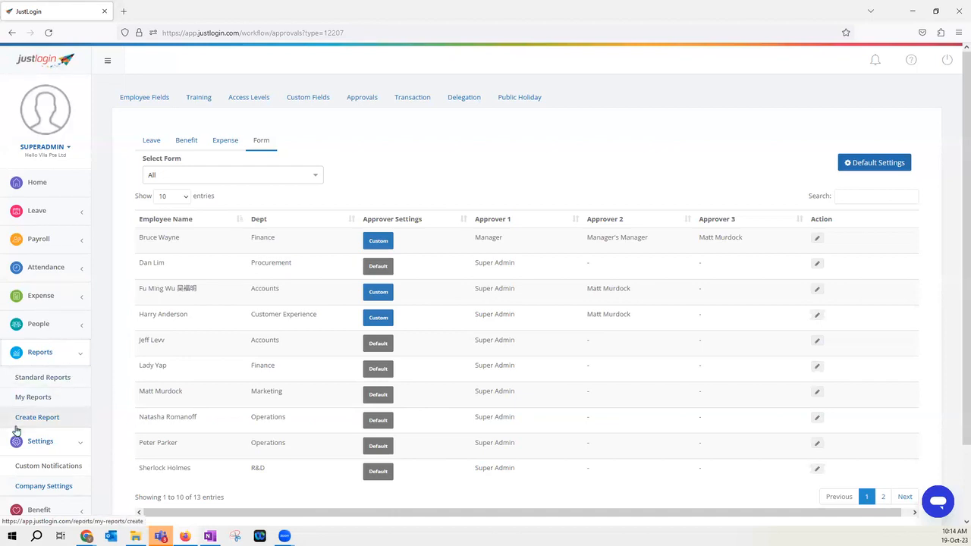
{"action": "left_click", "coordinate": [67, 422]}
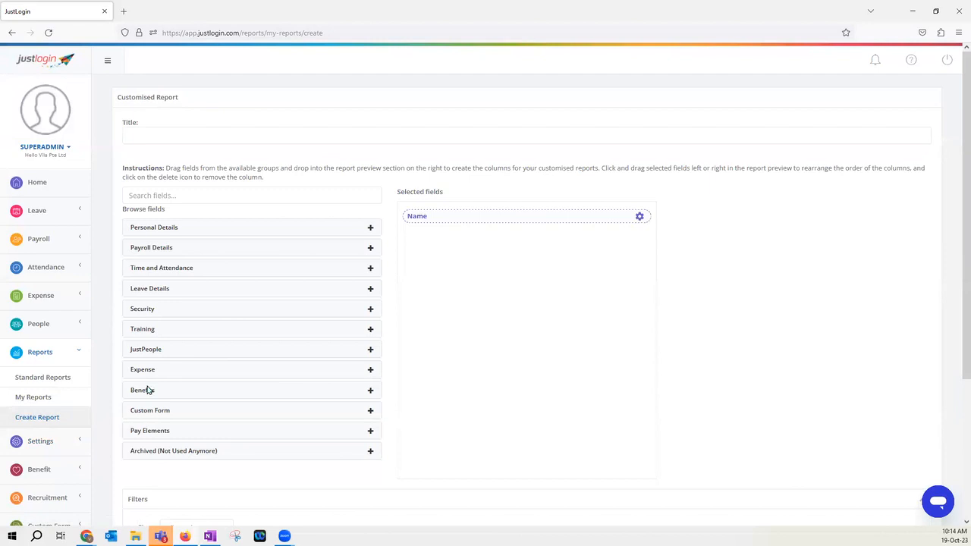
{"action": "scroll", "coordinate": [152, 388], "scroll_direction": "down", "scroll_amount": 1}
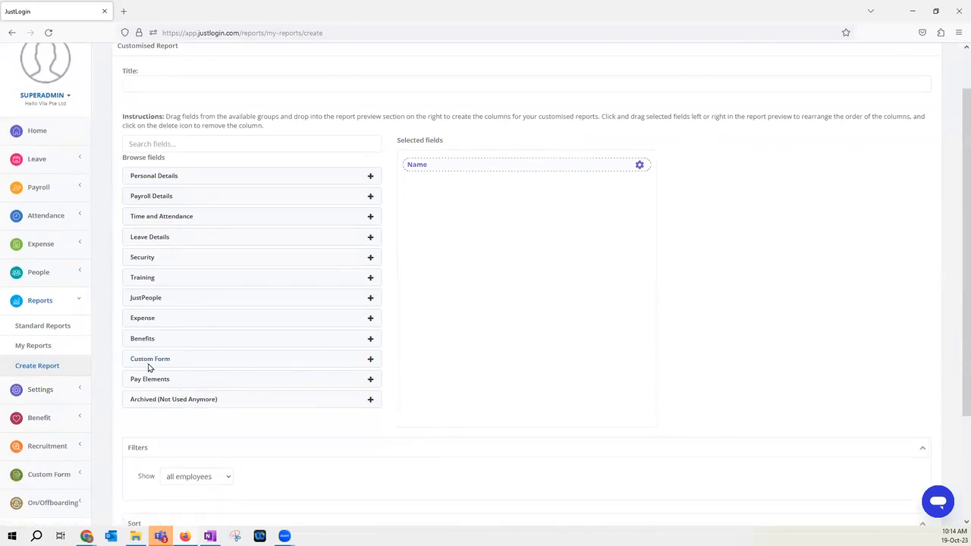
{"action": "left_click", "coordinate": [159, 361]}
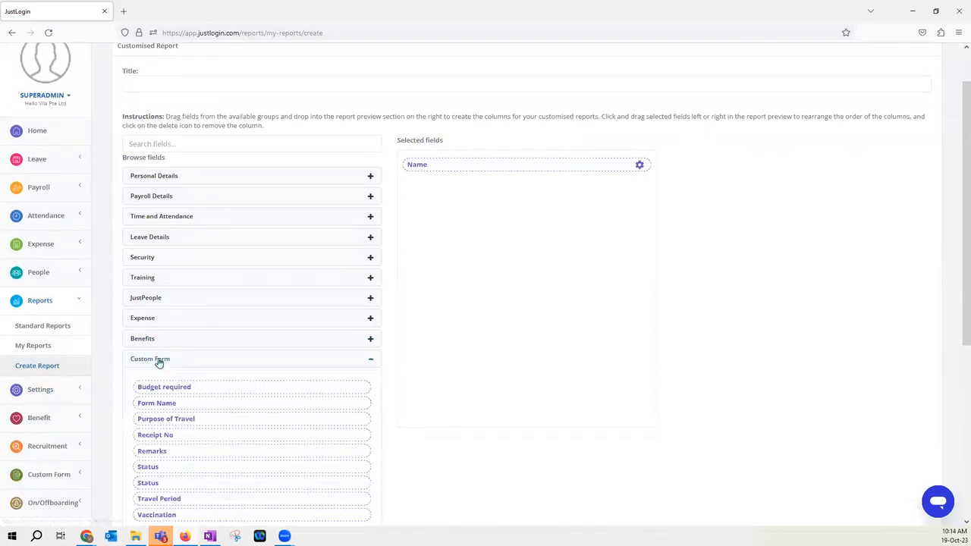
{"action": "scroll", "coordinate": [161, 341], "scroll_direction": "down", "scroll_amount": 2}
{"action": "scroll", "coordinate": [204, 382], "scroll_direction": "up", "scroll_amount": 2}
{"action": "scroll", "coordinate": [172, 384], "scroll_direction": "down", "scroll_amount": 1}
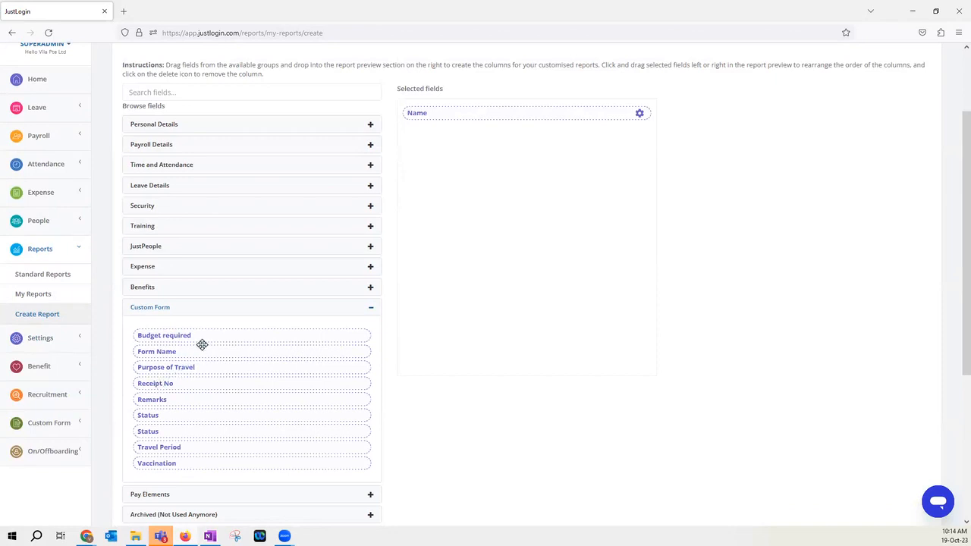
Step: Add the Budget required and Purpose of Travel fields to the customised report and look over its filter and sort settings
{"action": "left_click_drag", "start_coordinate": [199, 336], "coordinate": [433, 215]}
{"action": "left_click_drag", "start_coordinate": [199, 353], "coordinate": [524, 265]}
{"action": "scroll", "coordinate": [522, 273], "scroll_direction": "up", "scroll_amount": 1}
{"action": "scroll", "coordinate": [521, 287], "scroll_direction": "up", "scroll_amount": 1}
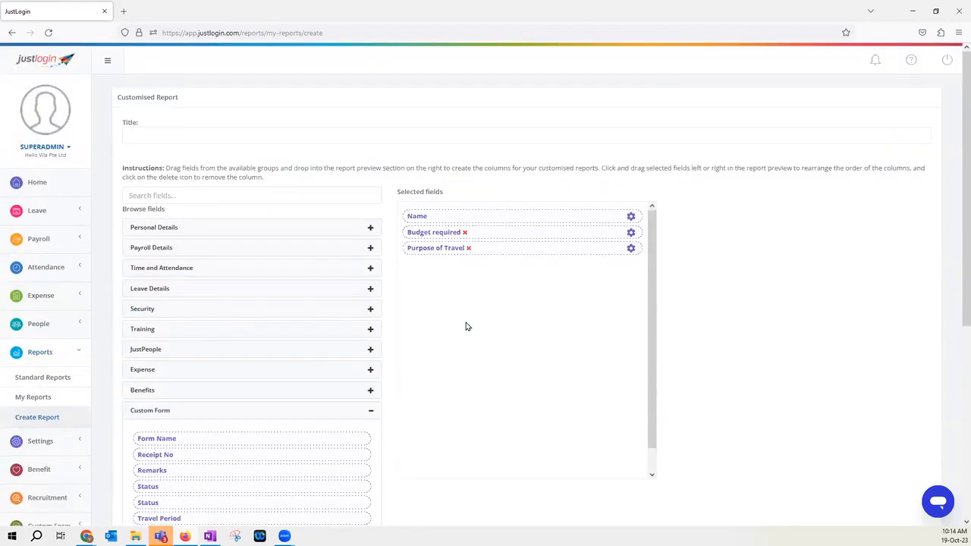
{"action": "scroll", "coordinate": [758, 433], "scroll_direction": "down", "scroll_amount": 5}
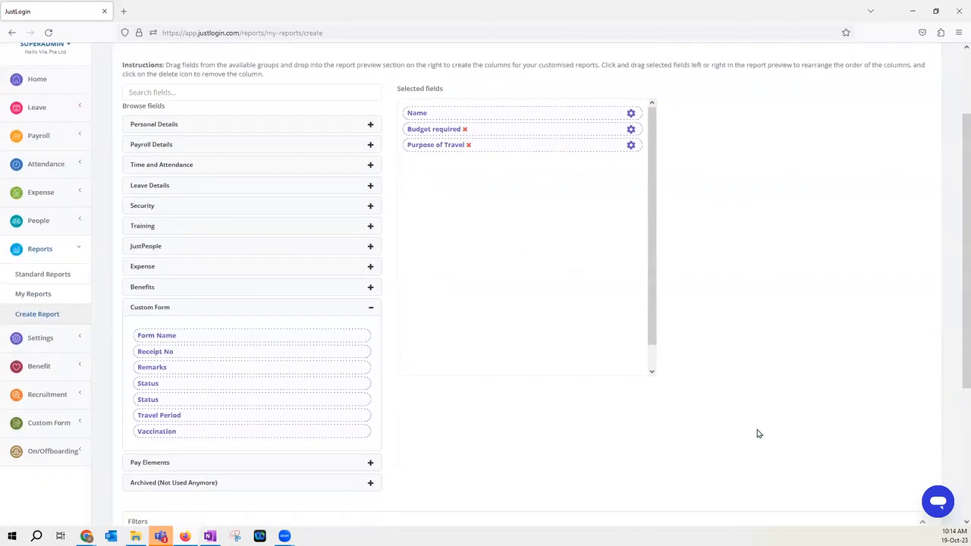
{"action": "scroll", "coordinate": [817, 424], "scroll_direction": "down", "scroll_amount": 1}
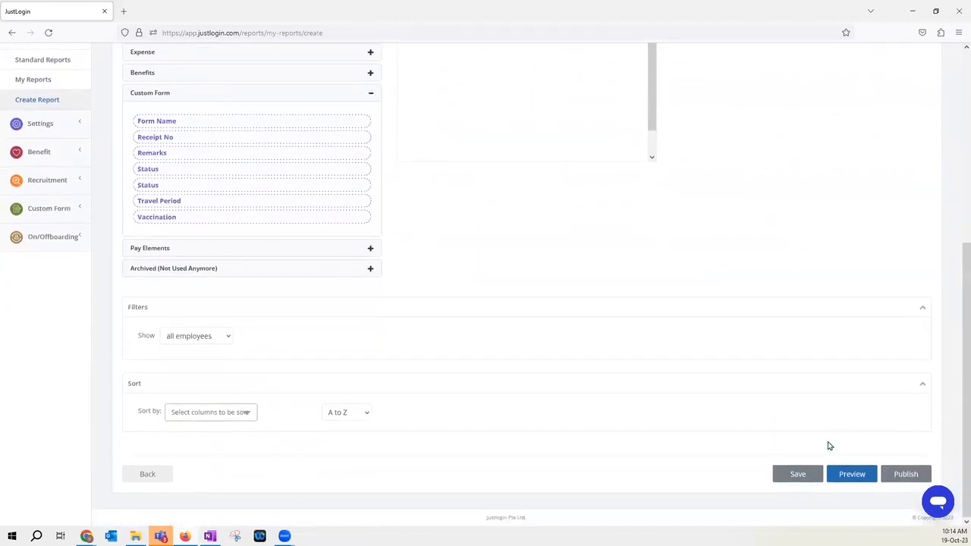
{"action": "scroll", "coordinate": [747, 420], "scroll_direction": "up", "scroll_amount": 3}
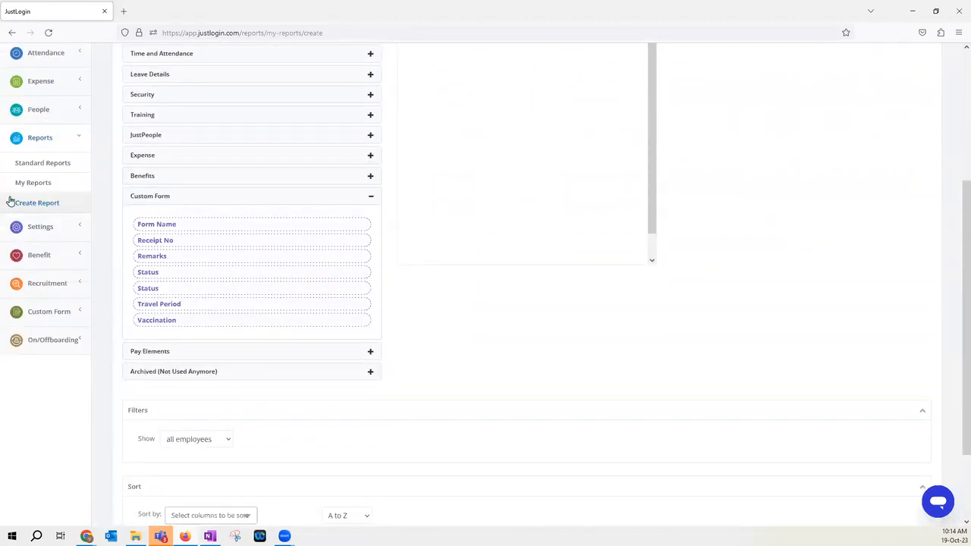
Step: Show the list of saved custom reports and find the Forms Report
{"action": "left_click", "coordinate": [51, 184]}
{"action": "left_click", "coordinate": [46, 353]}
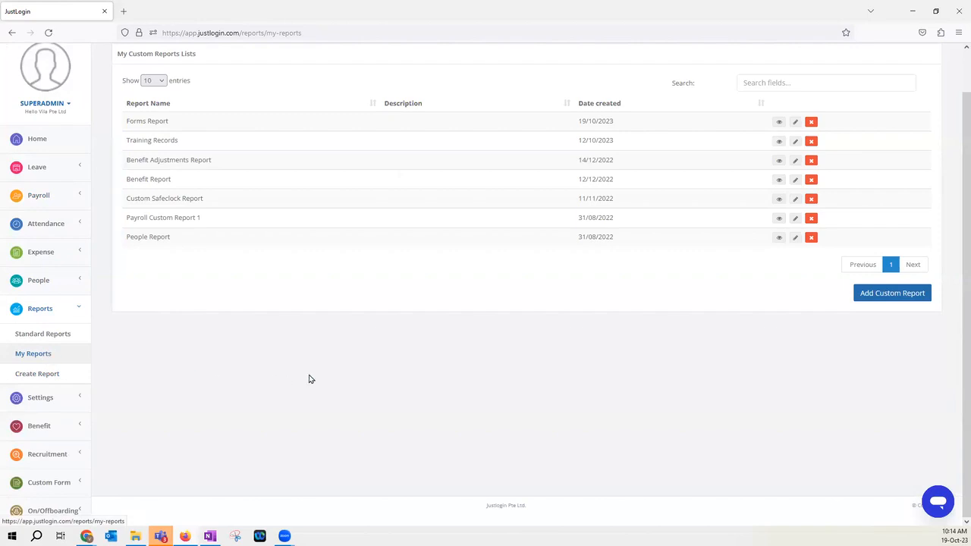
{"action": "left_click_drag", "start_coordinate": [127, 170], "coordinate": [174, 170]}
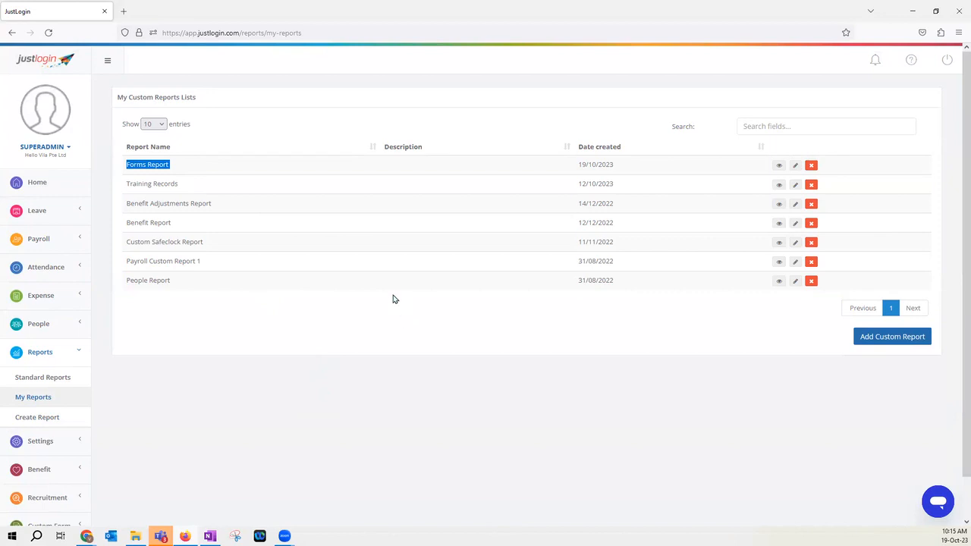
Step: Log out of the administrator account and sign in as an employee with the saved user ID and password
{"action": "left_click", "coordinate": [945, 61]}
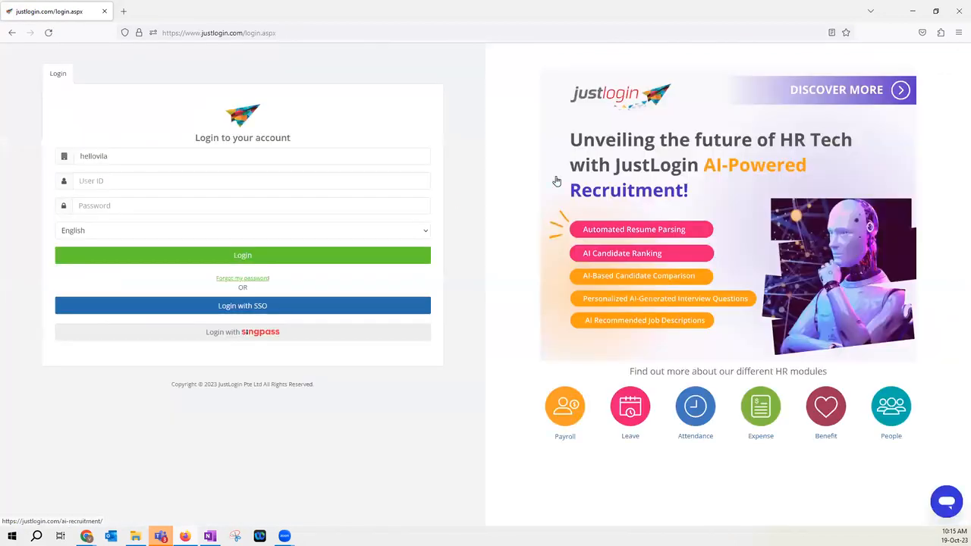
{"action": "left_click", "coordinate": [324, 178]}
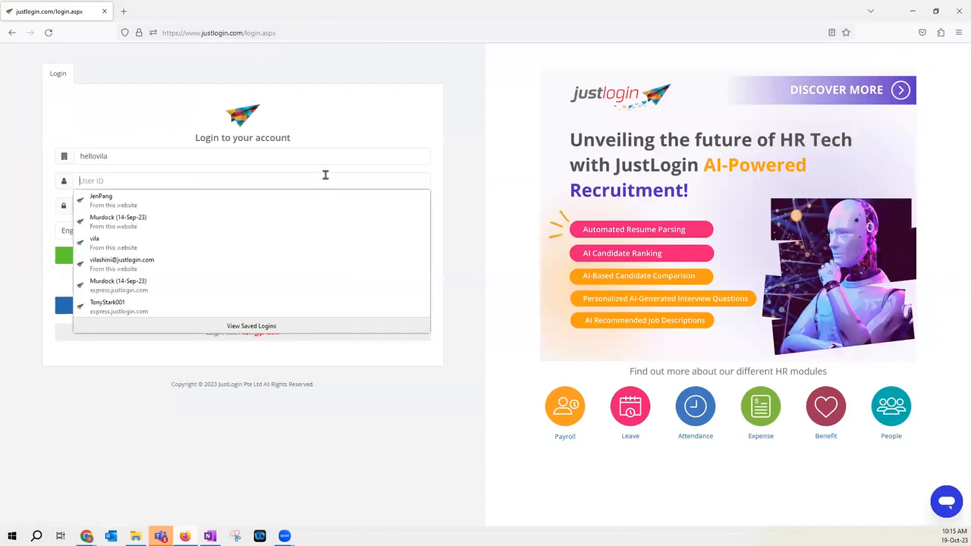
{"action": "left_click", "coordinate": [135, 220]}
{"action": "left_click", "coordinate": [144, 259]}
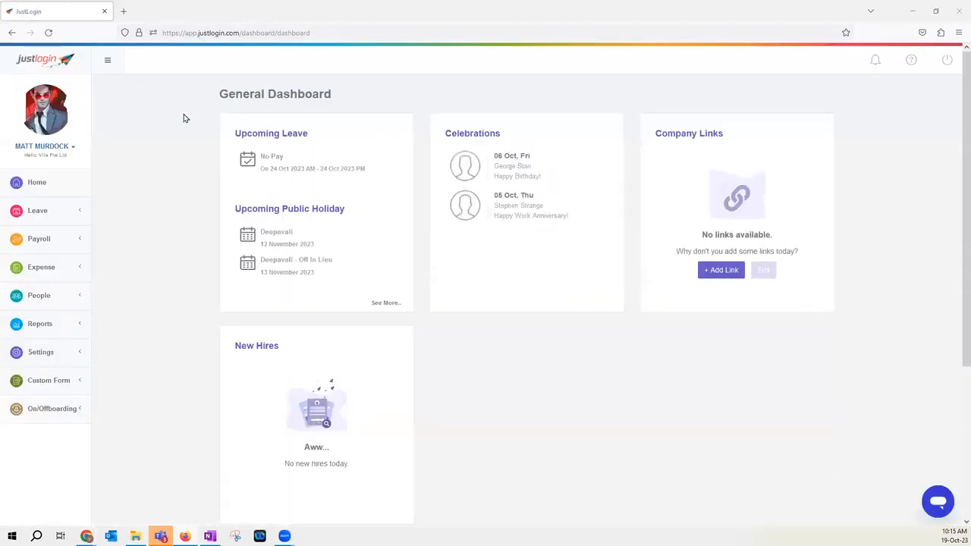
Step: Start a new Local Travel Form request from the employee's own forms
{"action": "left_click", "coordinate": [70, 387]}
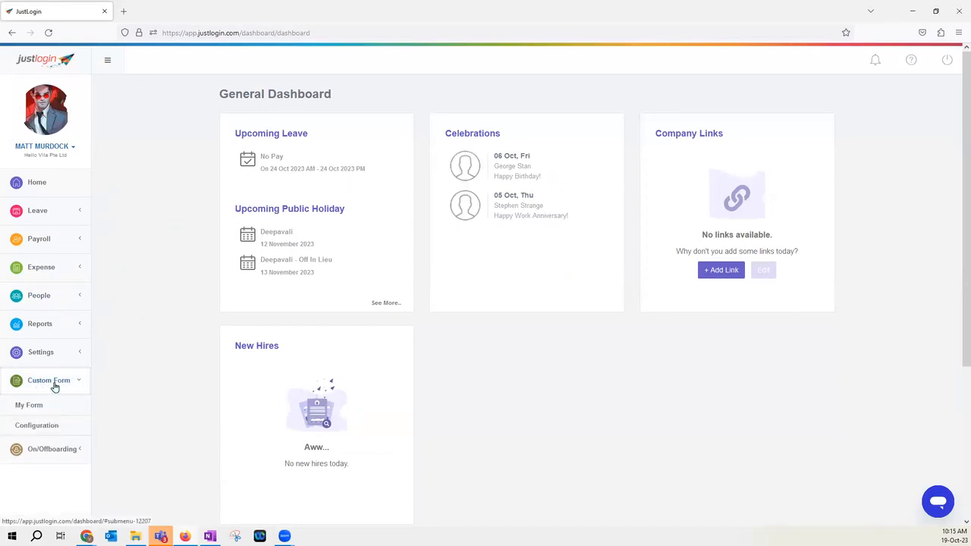
{"action": "left_click", "coordinate": [30, 405]}
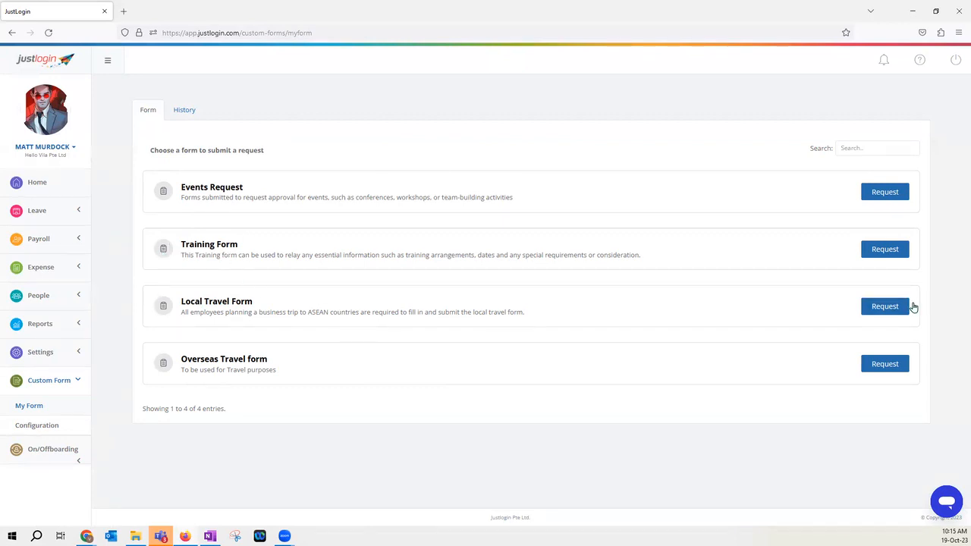
{"action": "left_click", "coordinate": [872, 308]}
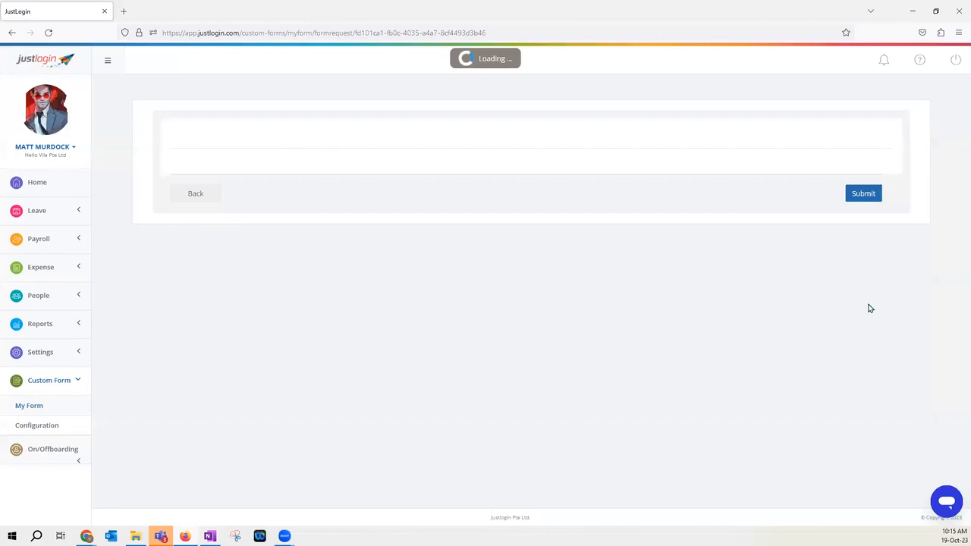
Step: Examine the request's prefilled full name, user name and department fields and the remaining fields to complete
{"action": "scroll", "coordinate": [743, 283], "scroll_direction": "down", "scroll_amount": 1}
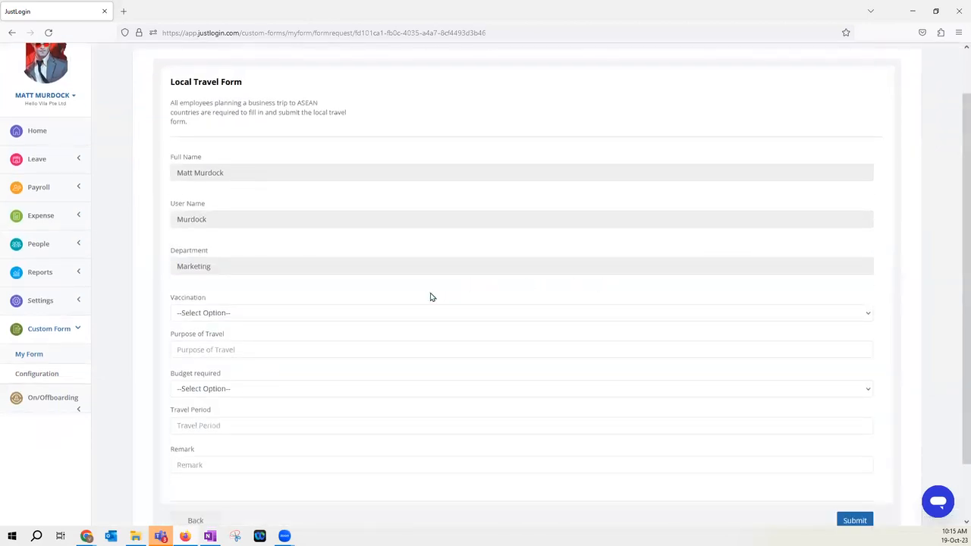
{"action": "scroll", "coordinate": [431, 295], "scroll_direction": "up", "scroll_amount": 1}
{"action": "scroll", "coordinate": [295, 367], "scroll_direction": "down", "scroll_amount": 2}
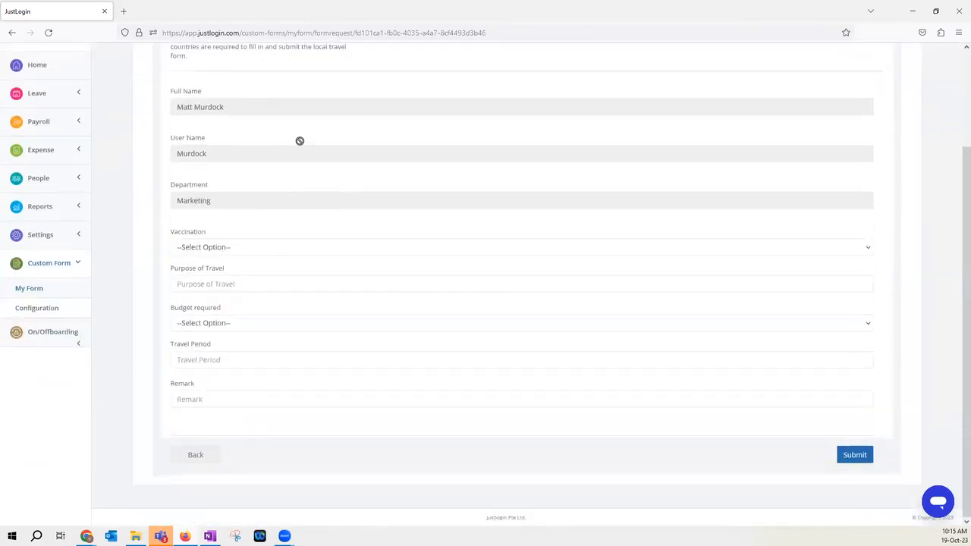
{"action": "scroll", "coordinate": [248, 366], "scroll_direction": "up", "scroll_amount": 1}
{"action": "scroll", "coordinate": [247, 366], "scroll_direction": "up", "scroll_amount": 1}
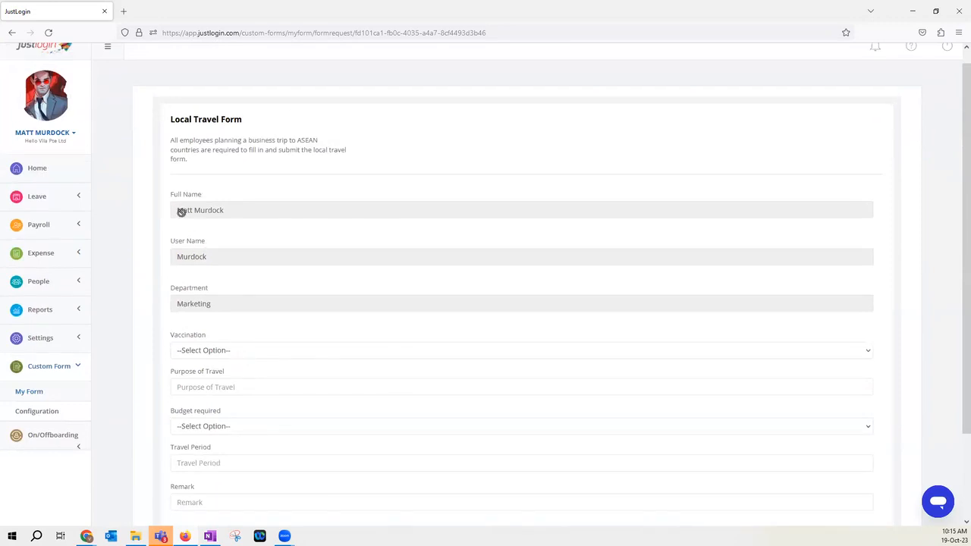
{"action": "double_click", "coordinate": [224, 204]}
{"action": "left_click_drag", "start_coordinate": [175, 241], "coordinate": [217, 245]}
{"action": "left_click_drag", "start_coordinate": [179, 290], "coordinate": [210, 292]}
{"action": "scroll", "coordinate": [210, 225], "scroll_direction": "down", "scroll_amount": 3}
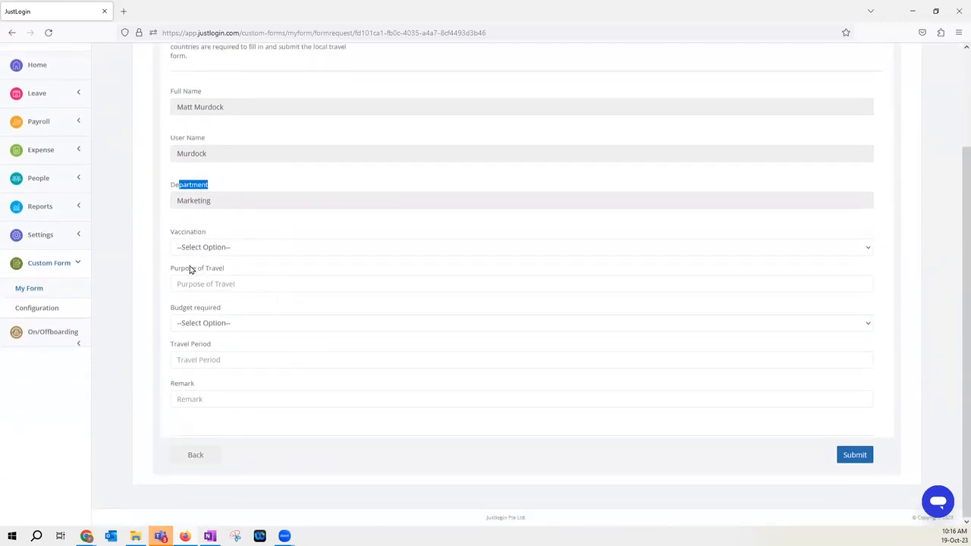
Step: Set Vaccination to Fully Vaccinated and enter "for business" as the purpose of travel in the Local Travel Form
{"action": "scroll", "coordinate": [203, 358], "scroll_direction": "up", "scroll_amount": 1}
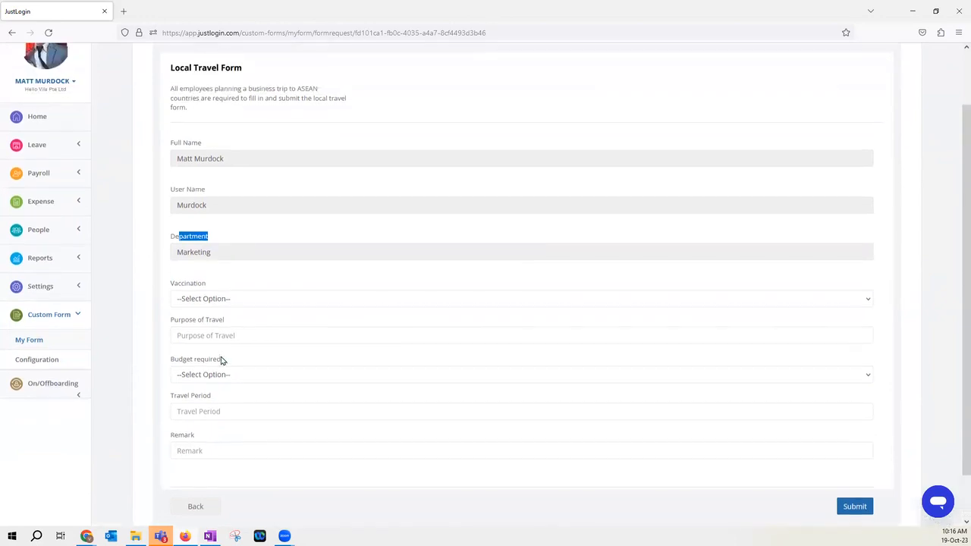
{"action": "left_click", "coordinate": [203, 299]}
{"action": "left_click", "coordinate": [208, 330]}
{"action": "left_click", "coordinate": [231, 339]}
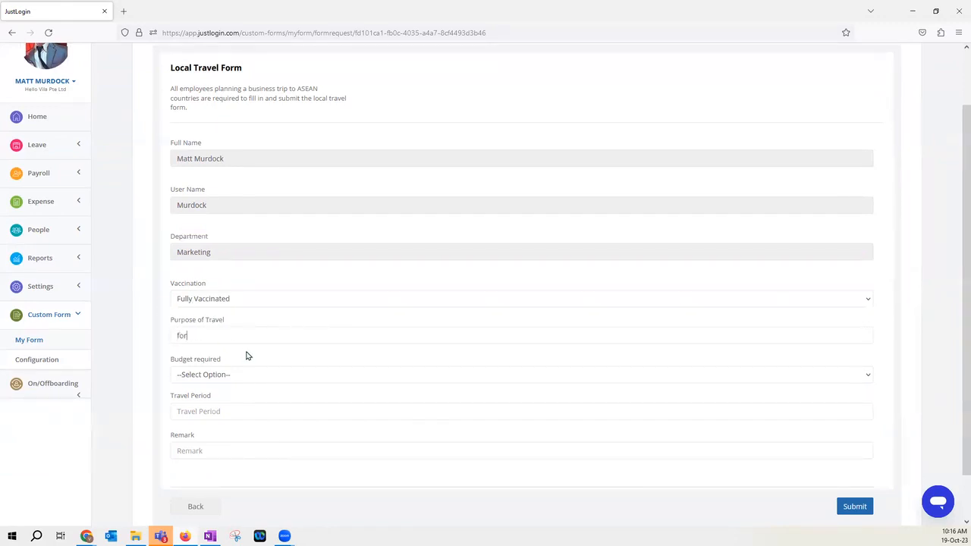
{"action": "type", "text": "for business"}
Step: Set Budget required to no, enter "for the month of oct" as the travel period, and submit the request
{"action": "left_click", "coordinate": [215, 376]}
{"action": "left_click", "coordinate": [209, 423]}
{"action": "scroll", "coordinate": [214, 380], "scroll_direction": "down", "scroll_amount": 1}
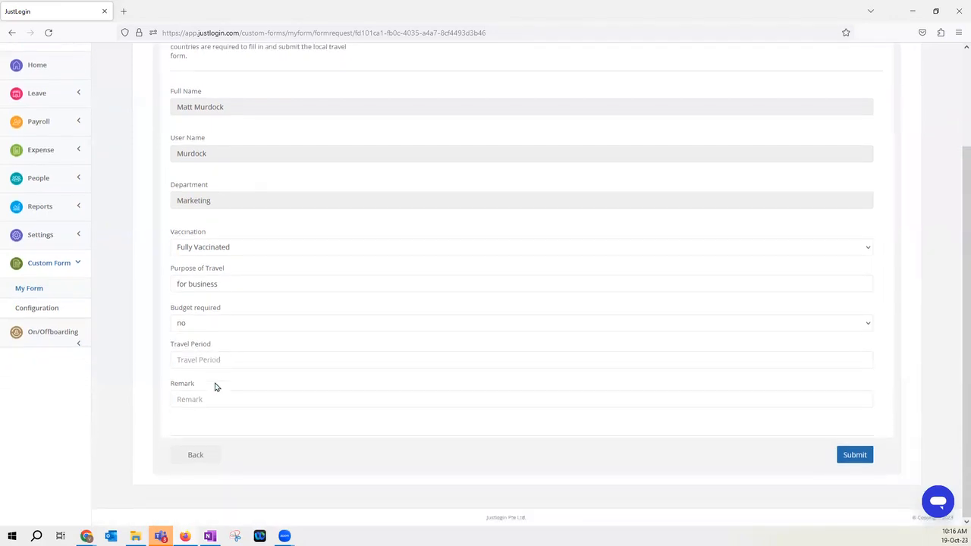
{"action": "left_click", "coordinate": [228, 360]}
{"action": "left_click", "coordinate": [855, 455]}
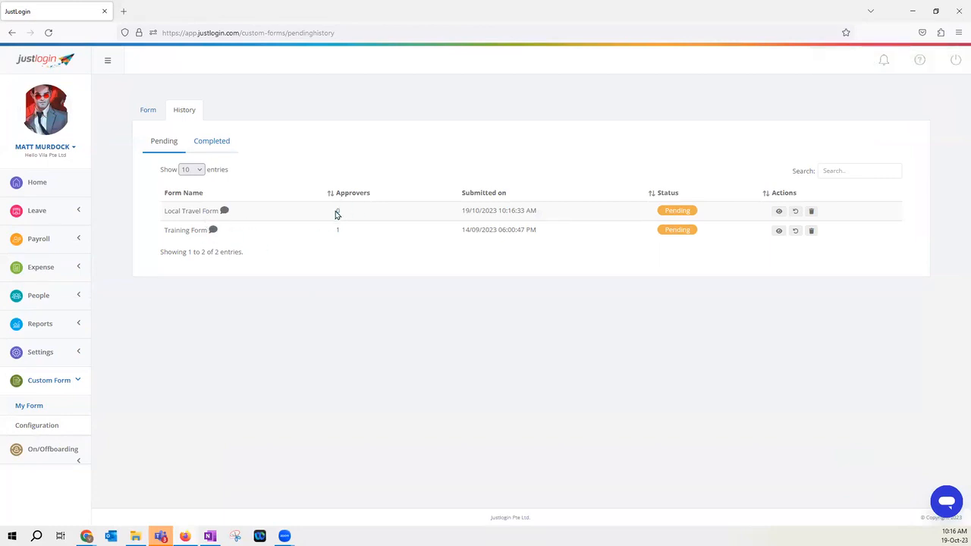
Step: Review the pending Training Form request's approver and submitted details, with the history sorted by submission date
{"action": "left_click", "coordinate": [337, 232]}
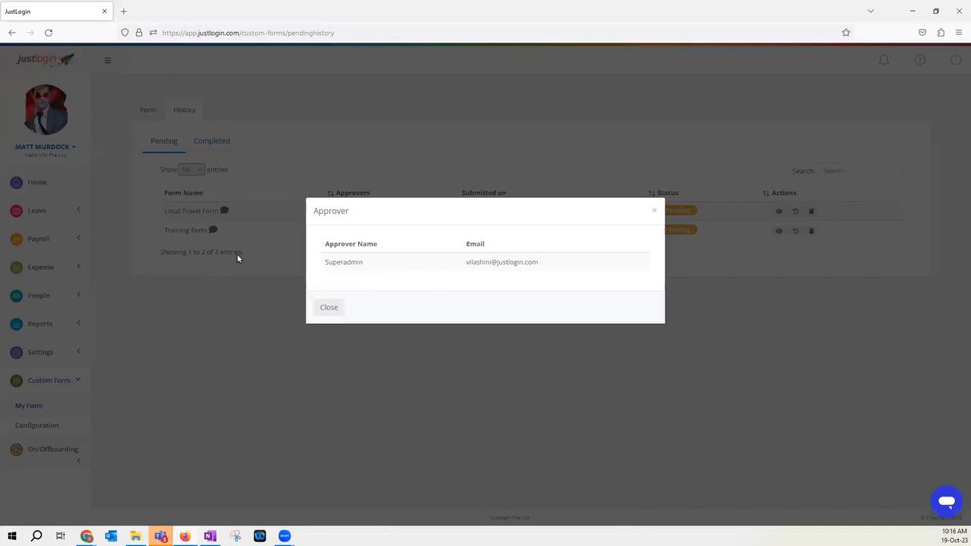
{"action": "left_click", "coordinate": [339, 309]}
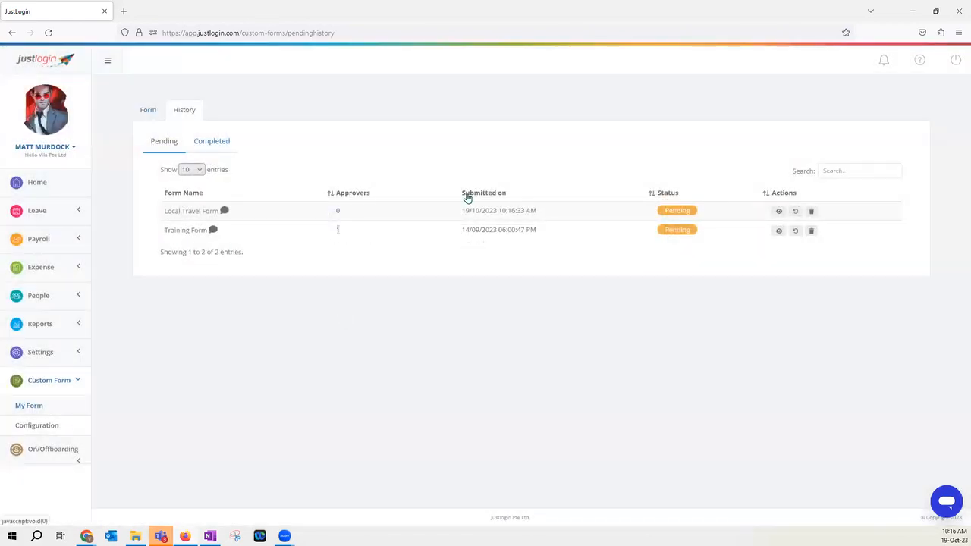
{"action": "left_click_drag", "start_coordinate": [467, 197], "coordinate": [511, 195]}
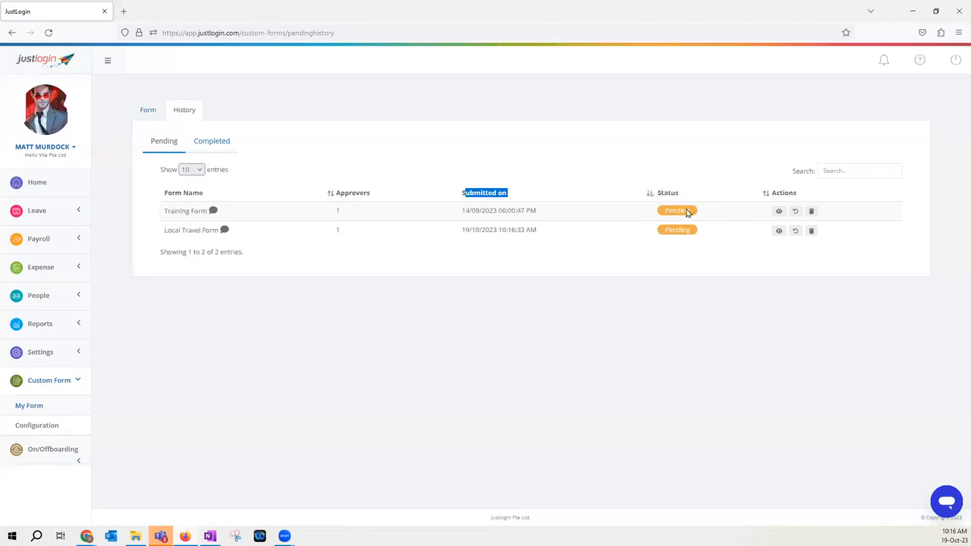
{"action": "left_click", "coordinate": [778, 213]}
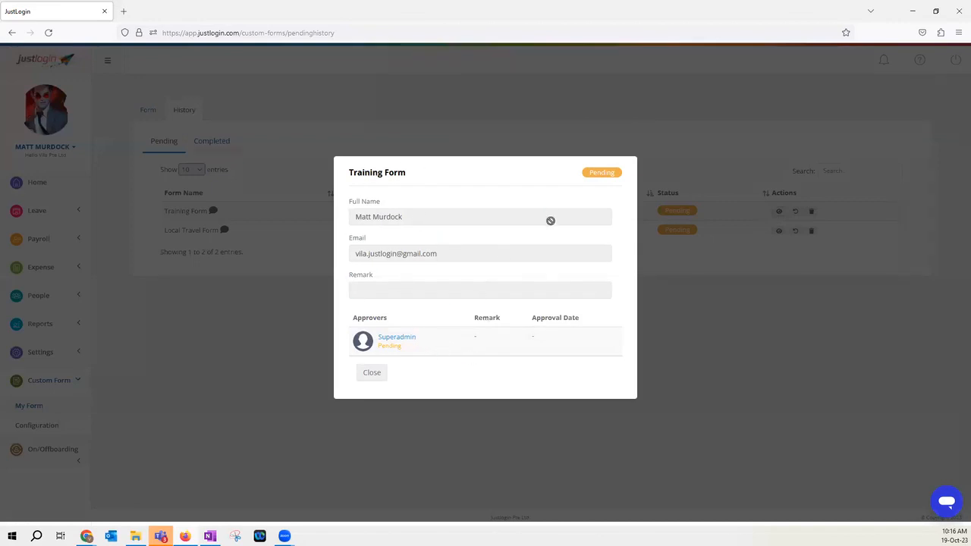
{"action": "left_click", "coordinate": [370, 374]}
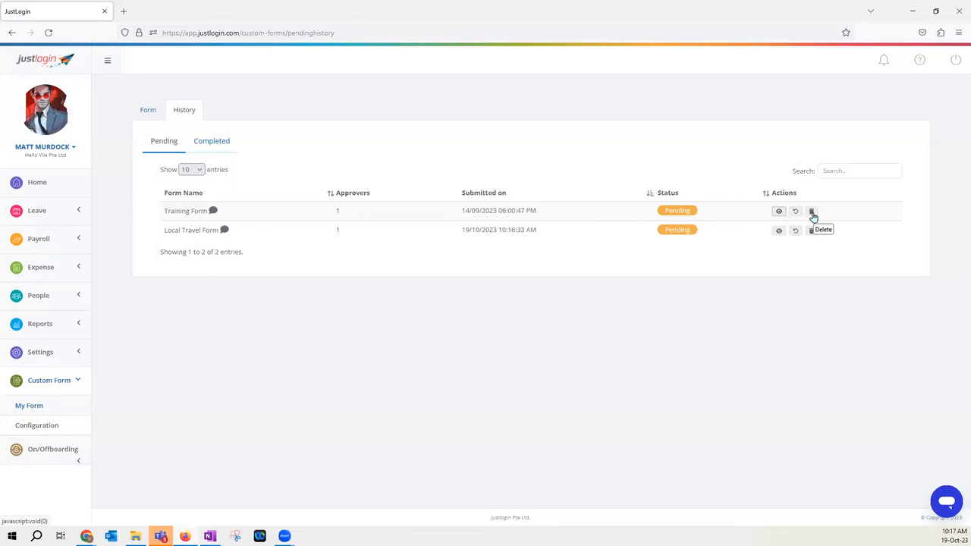
Step: Send a "hello" greeting in the pending Training Form request's chat and close the chat box
{"action": "left_click", "coordinate": [213, 212]}
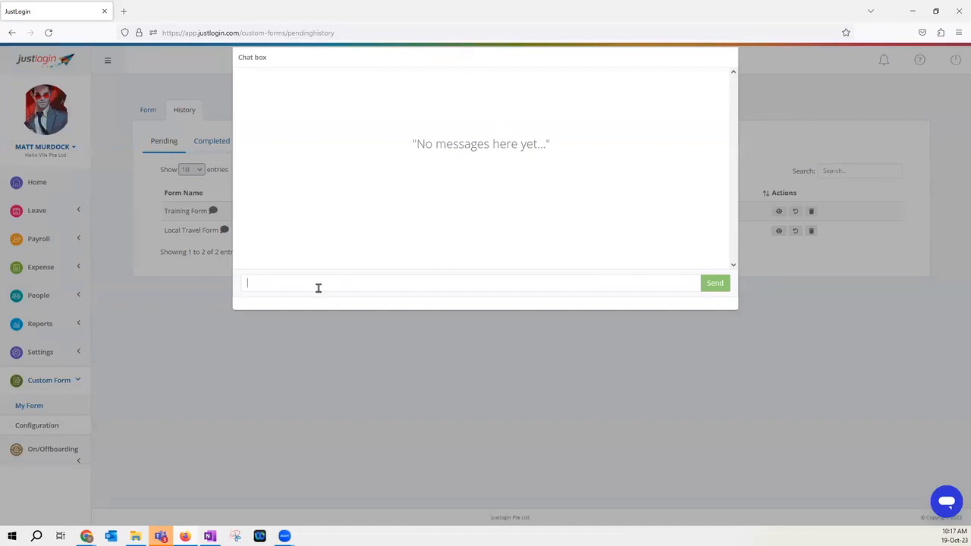
{"action": "type", "text": "hello!"}
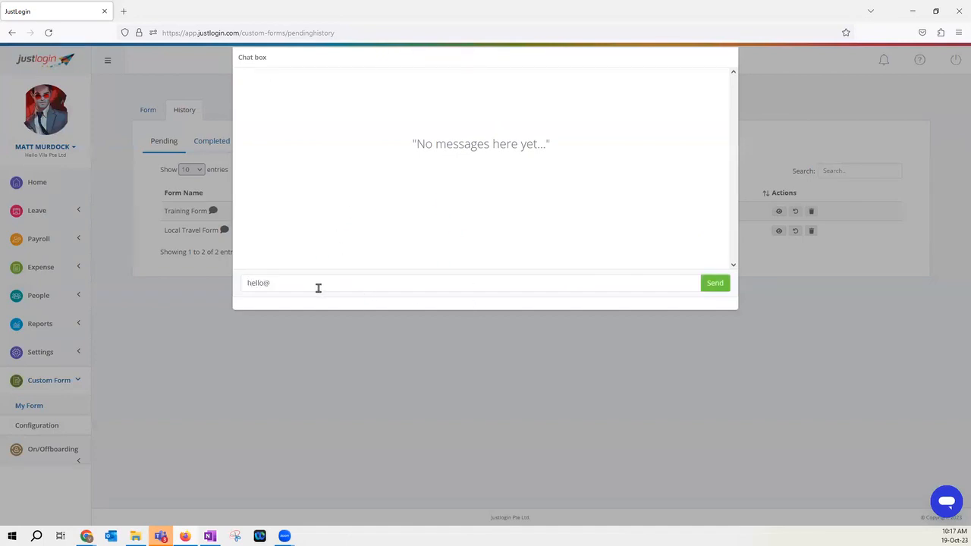
{"action": "left_click", "coordinate": [715, 283]}
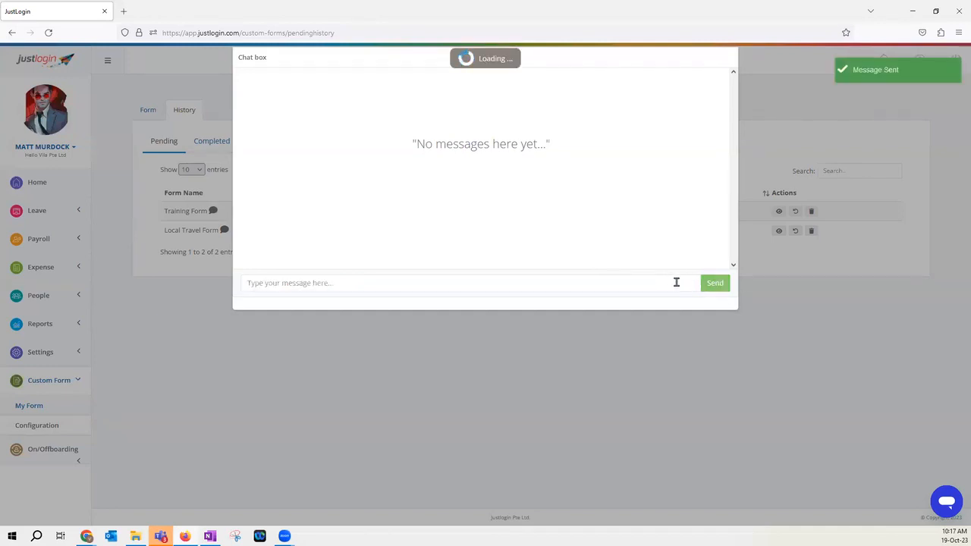
{"action": "left_click", "coordinate": [537, 347]}
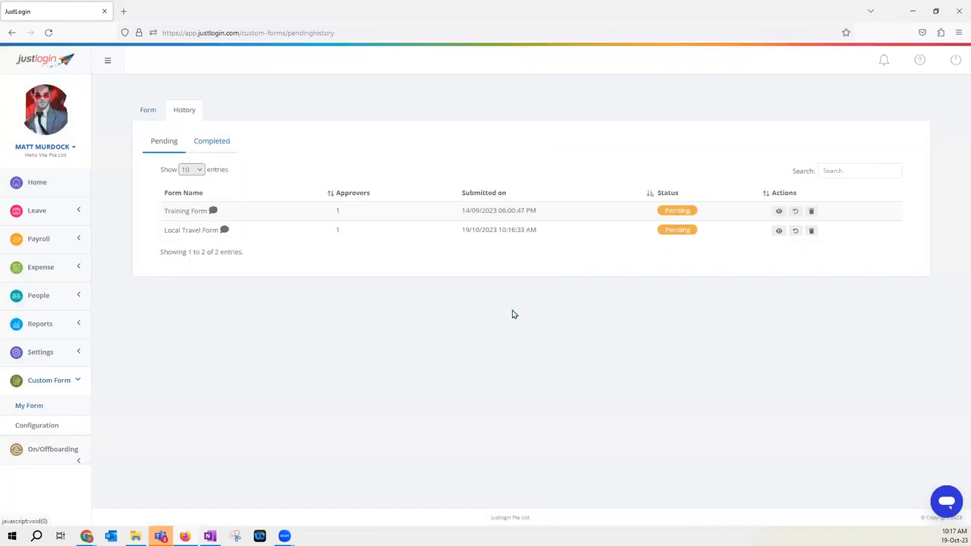
Step: Show the employee's completed form requests in the history
{"action": "left_click", "coordinate": [188, 145]}
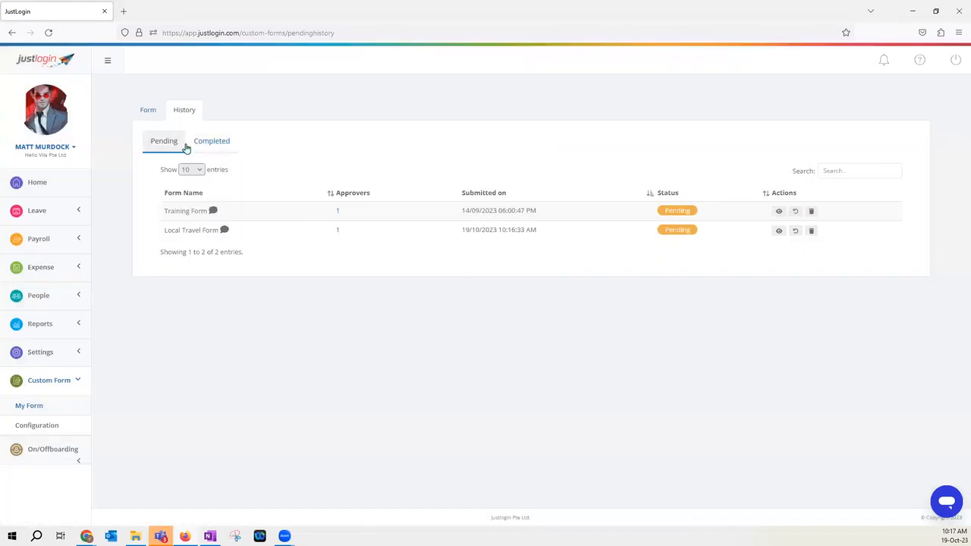
{"action": "left_click", "coordinate": [216, 147]}
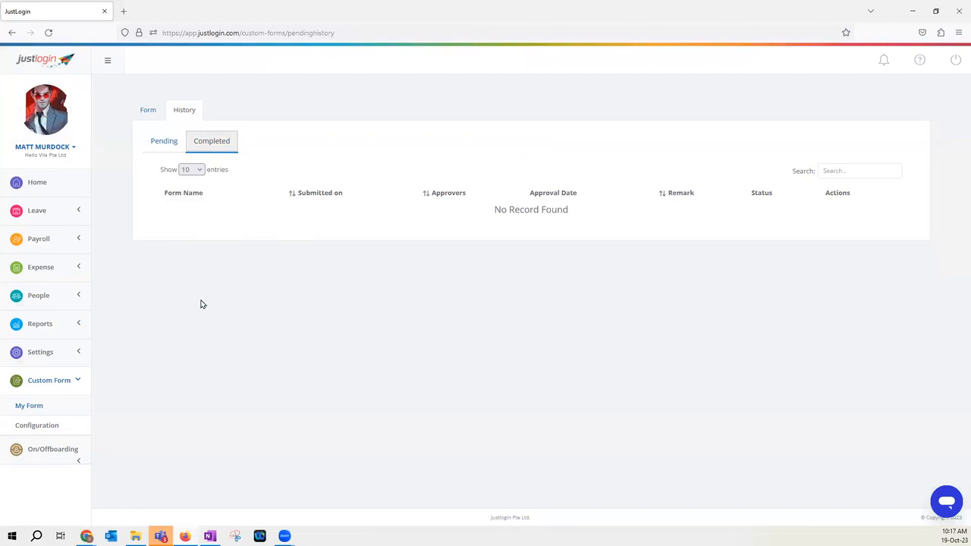
Step: Log out of the employee account and sign in as the administrator with the saved user ID and password
{"action": "left_click", "coordinate": [959, 63]}
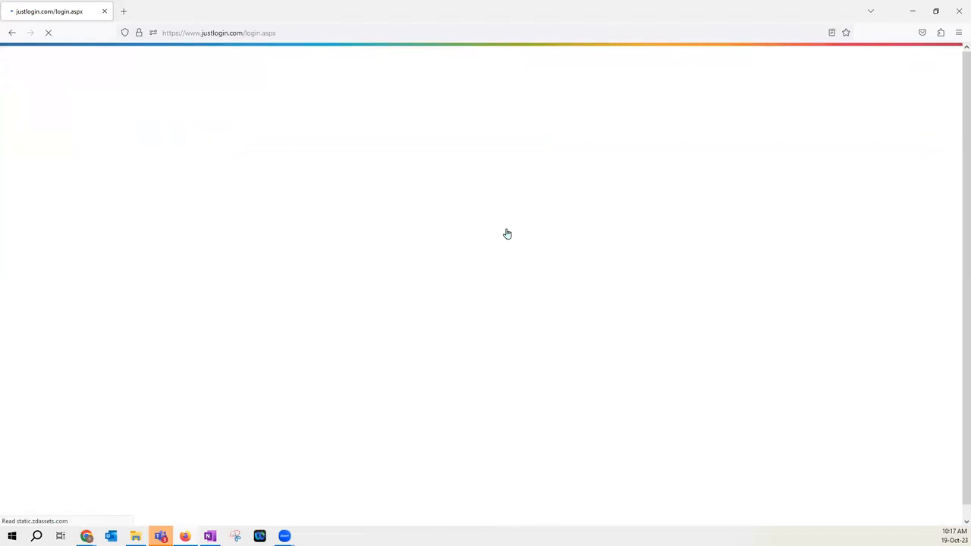
{"action": "left_click", "coordinate": [157, 185]}
{"action": "left_click", "coordinate": [130, 250]}
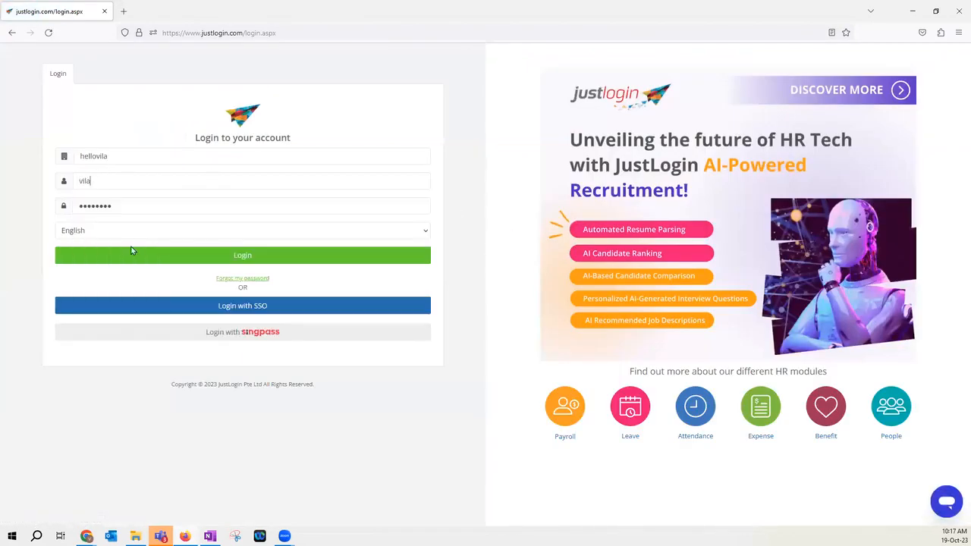
{"action": "left_click", "coordinate": [130, 256]}
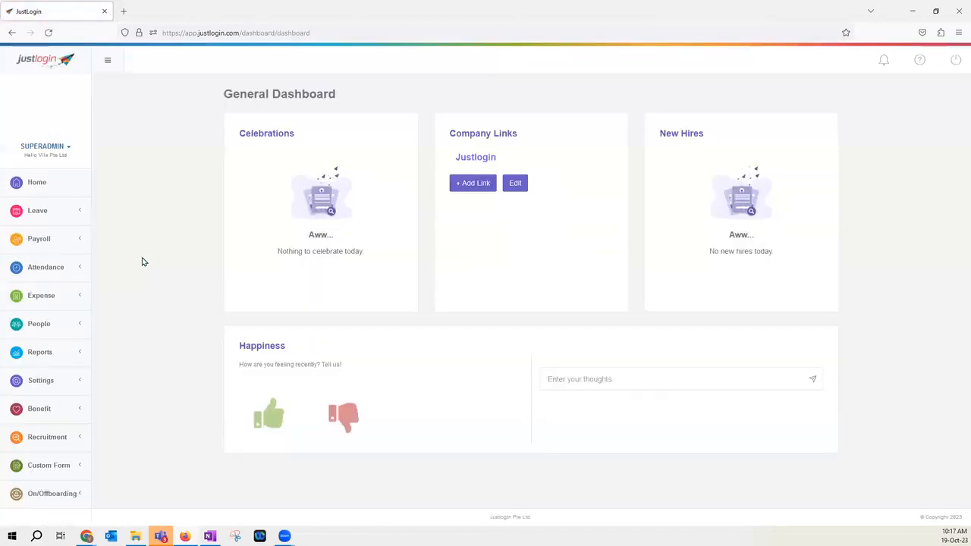
Step: Examine the administrator's custom form approvals, covering both the requests awaiting a decision and the approval history
{"action": "scroll", "coordinate": [141, 261], "scroll_direction": "down", "scroll_amount": 1}
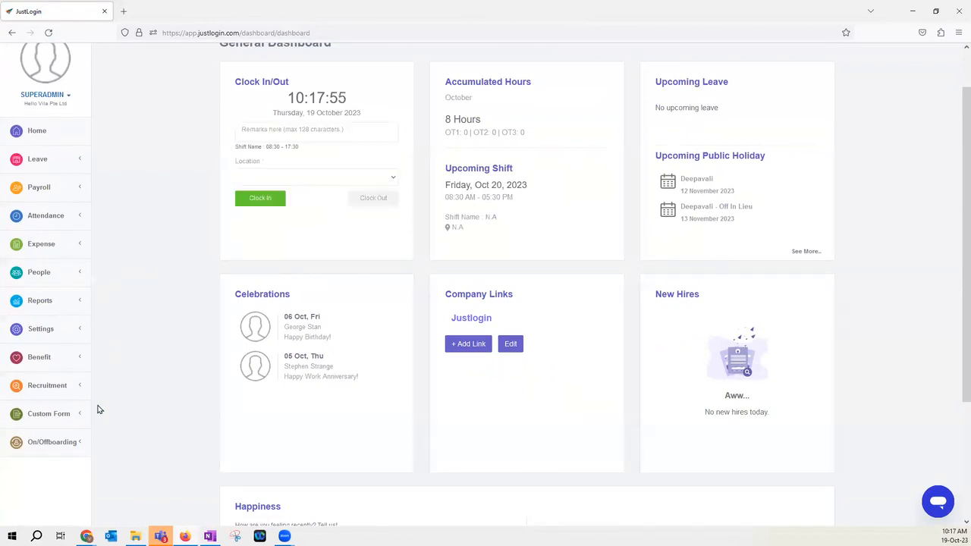
{"action": "left_click", "coordinate": [61, 414]}
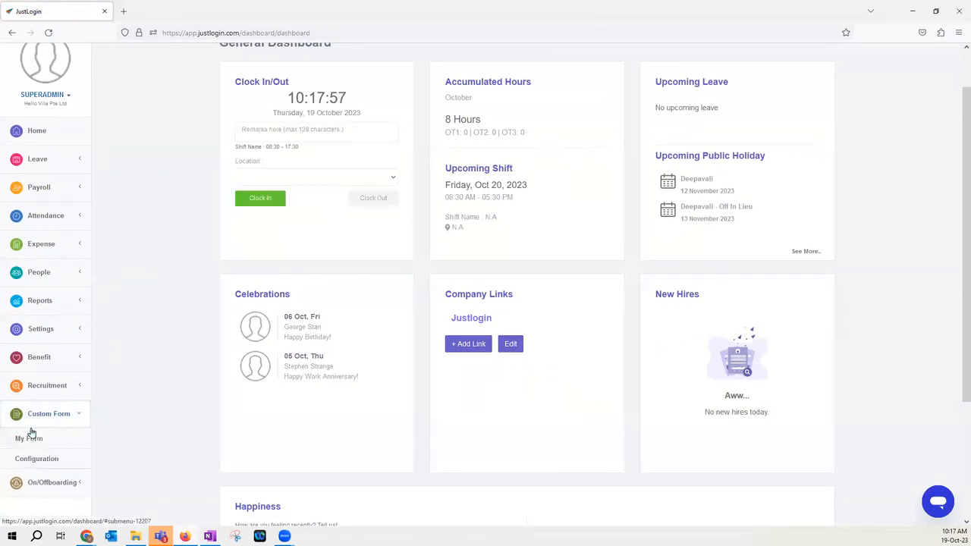
{"action": "left_click", "coordinate": [34, 438]}
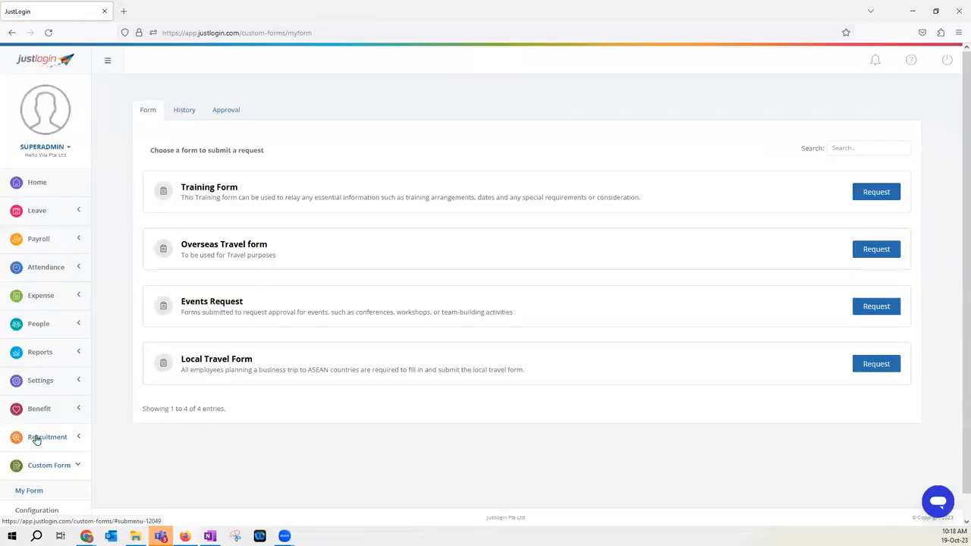
{"action": "left_click", "coordinate": [237, 112]}
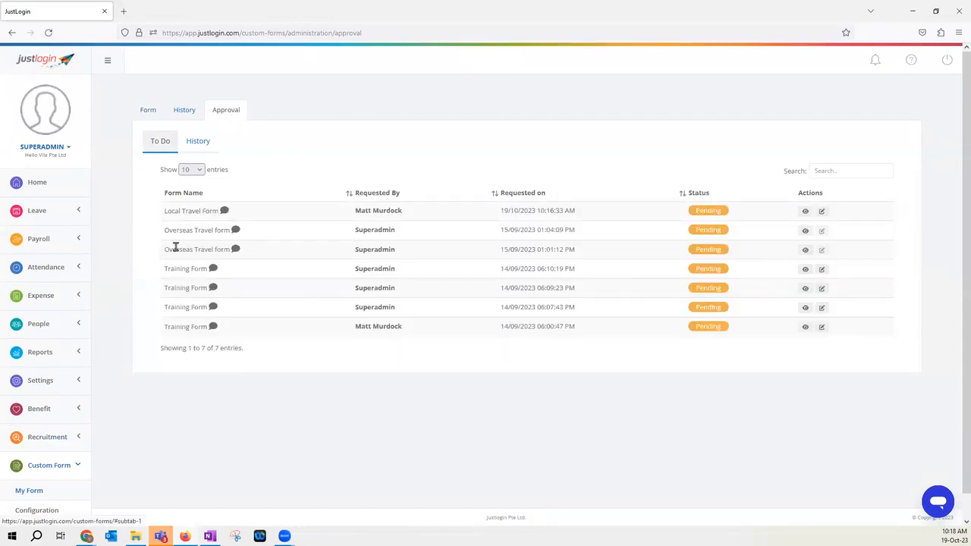
{"action": "left_click", "coordinate": [199, 144]}
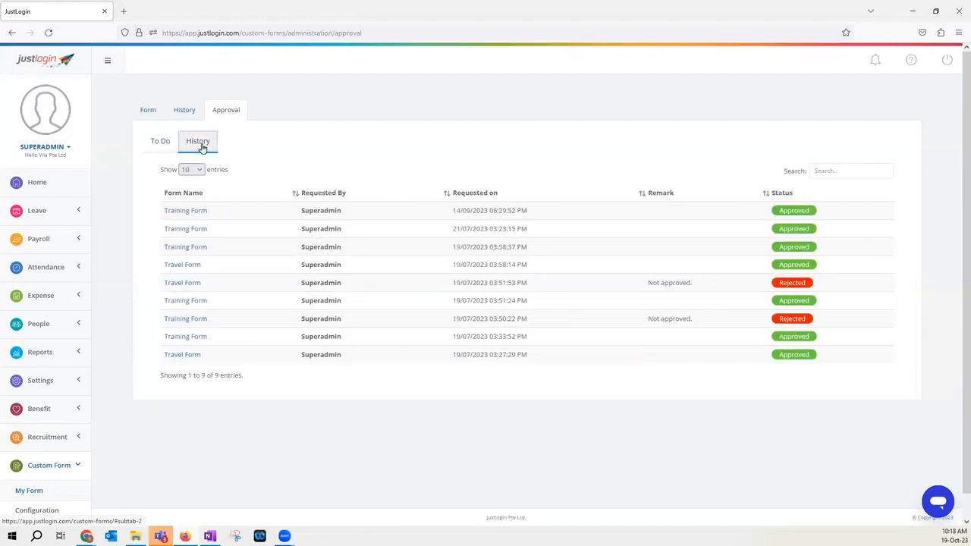
Step: Open the employee's pending Local Travel Form request from the approval to-do list and approve it
{"action": "left_click", "coordinate": [162, 151]}
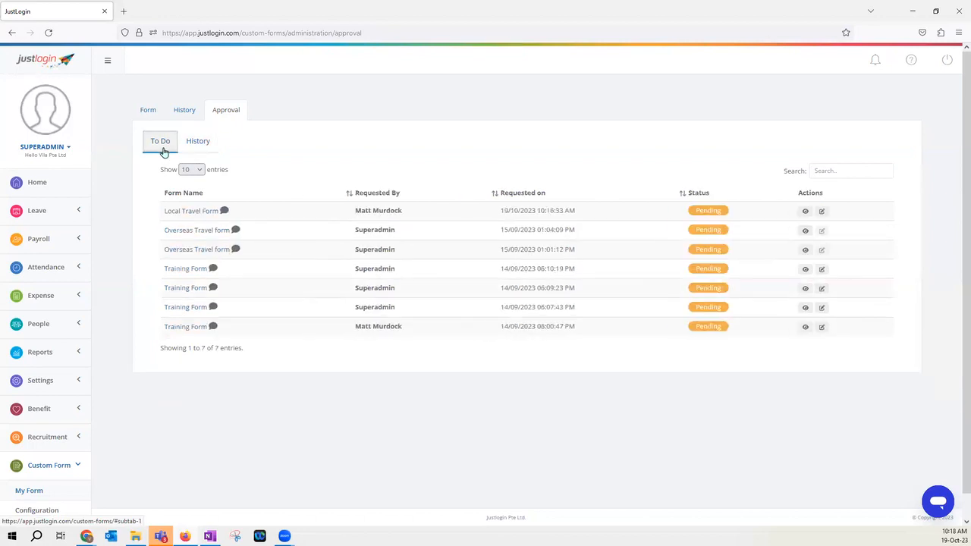
{"action": "left_click", "coordinate": [806, 214]}
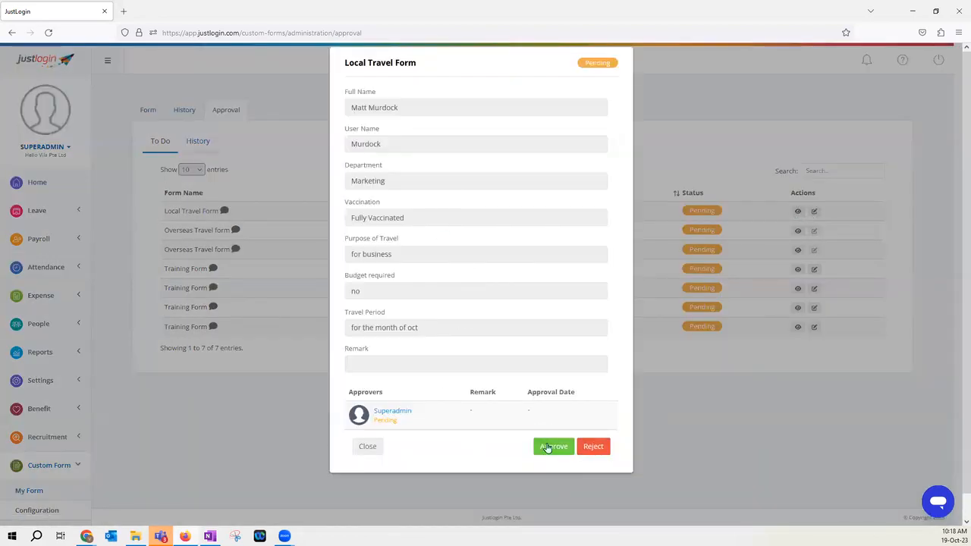
{"action": "left_click", "coordinate": [545, 447]}
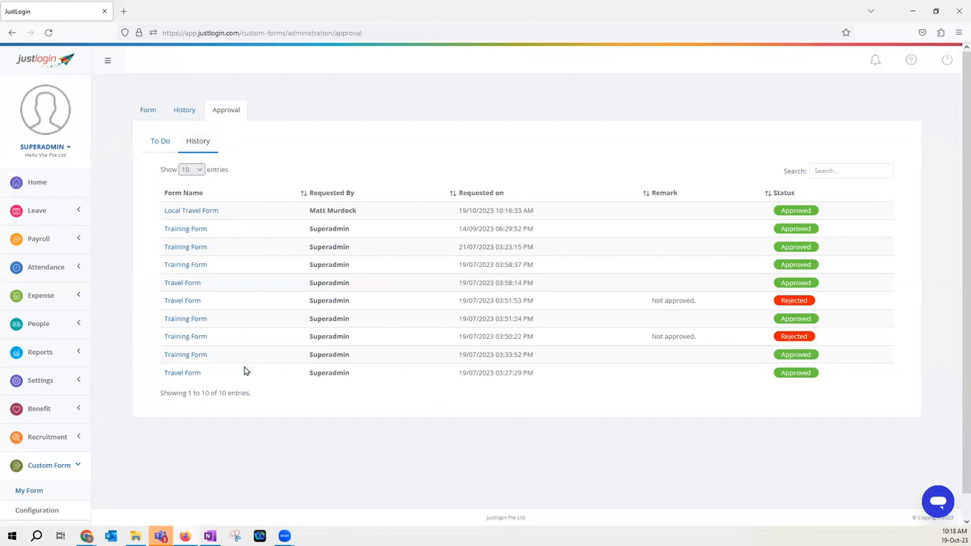
Step: Look over the approval history and show the administrator's own pending form requests
{"action": "scroll", "coordinate": [189, 203], "scroll_direction": "down", "scroll_amount": 1}
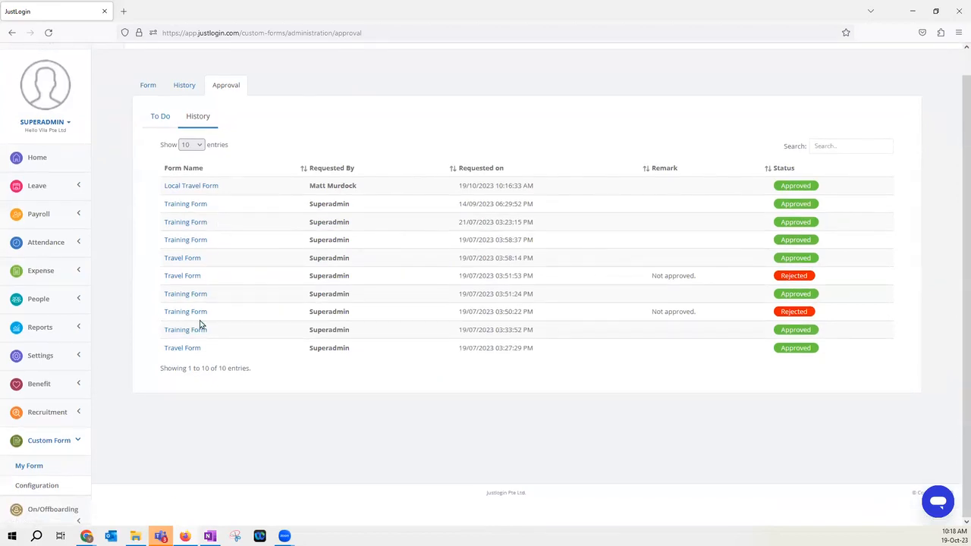
{"action": "left_click", "coordinate": [176, 86]}
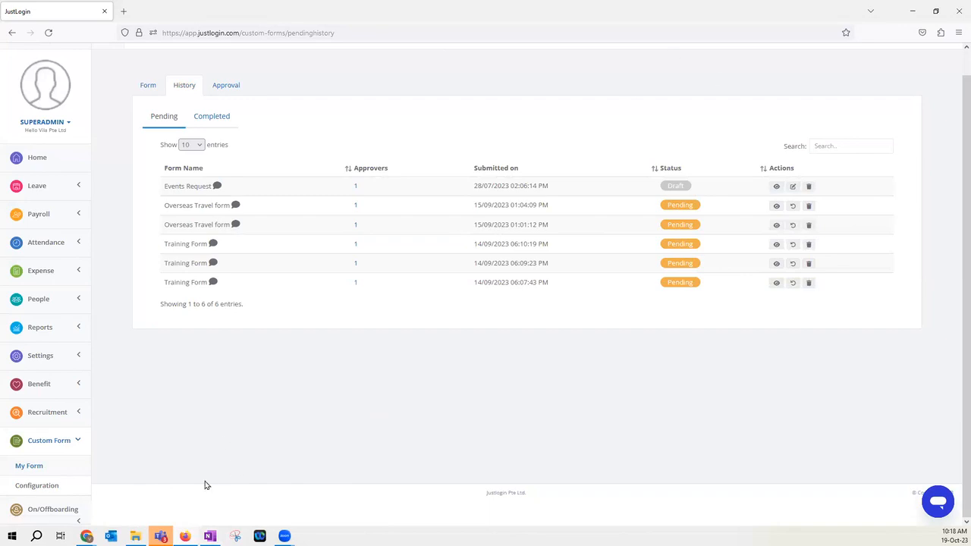
Step: Switch to the Custom Forms Training presentation in Chrome and advance to the "Why use Custom Forms?" slide
{"action": "mouse_move", "coordinate": [160, 536]}
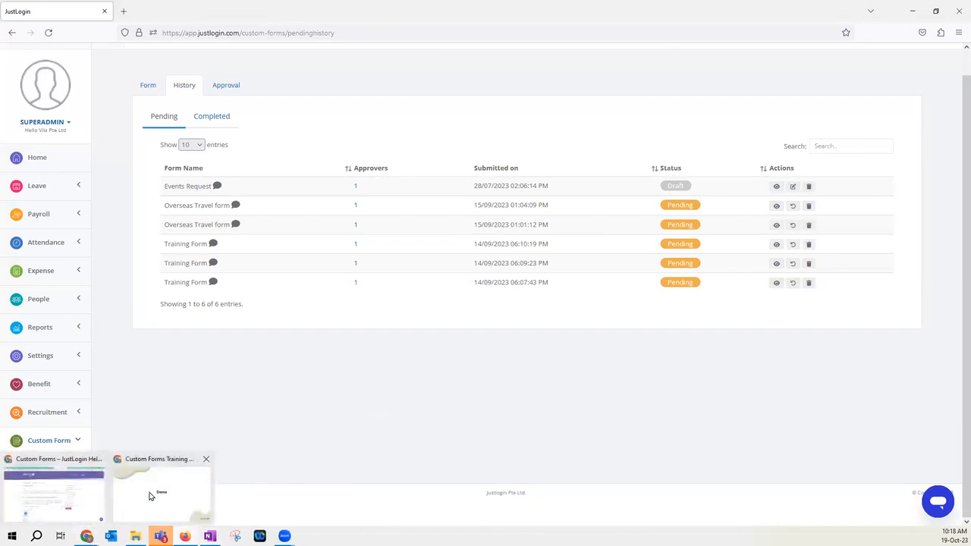
{"action": "left_click", "coordinate": [162, 489]}
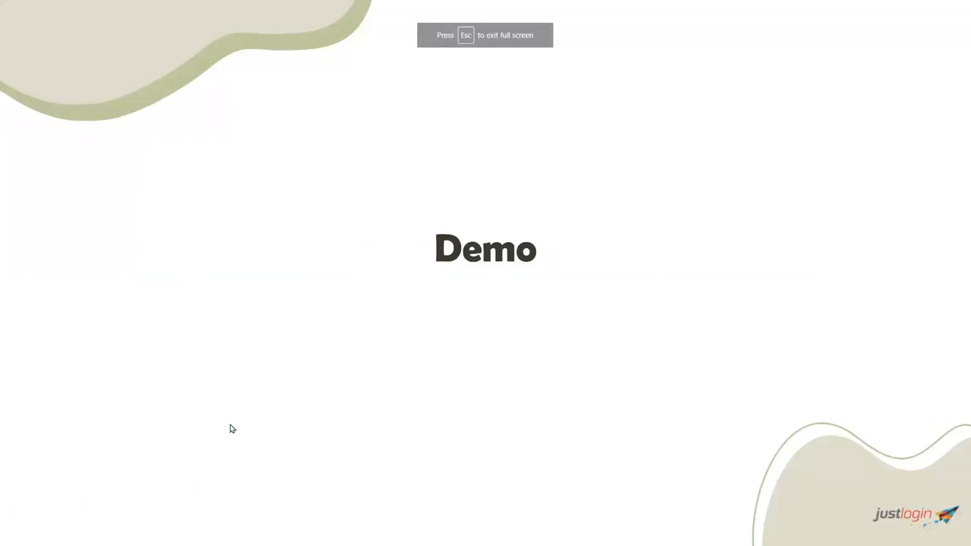
{"action": "left_click", "coordinate": [303, 413]}
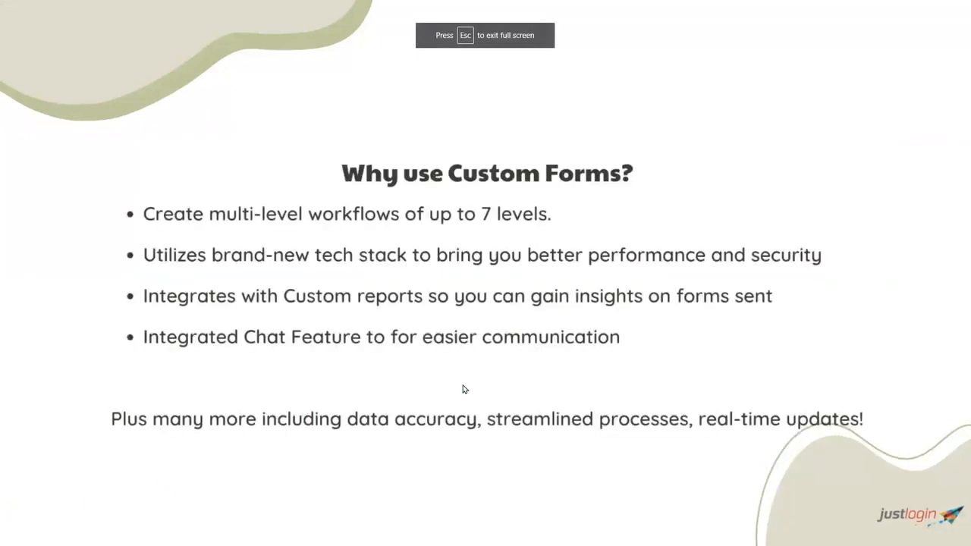